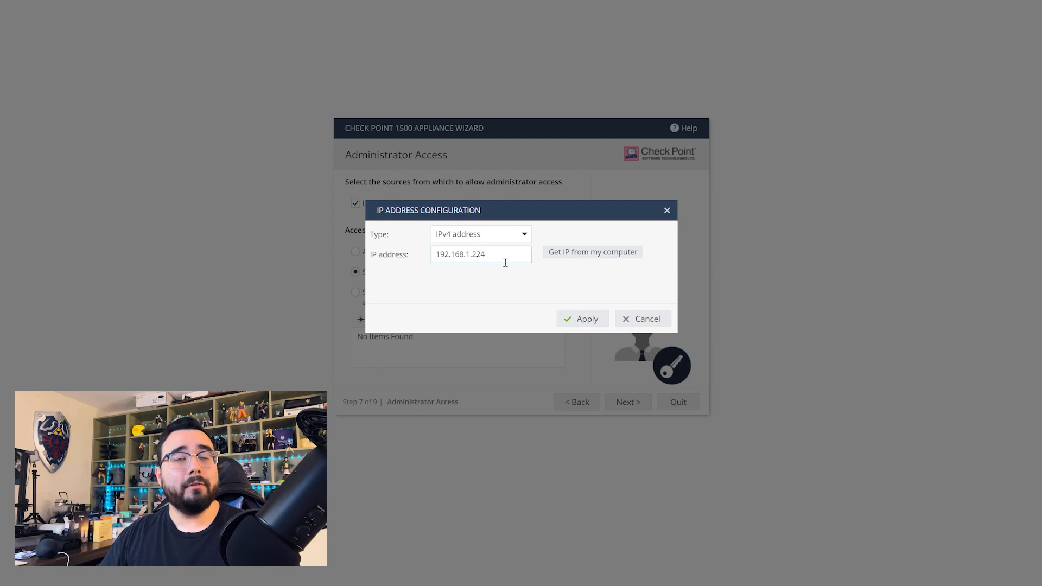
- Add 192.168.1.224 and the IPv4 network 192.168.1.0 with subnet mask 255.255.255.0 as allowed administrator sources, and accept the access settings
key("Return")
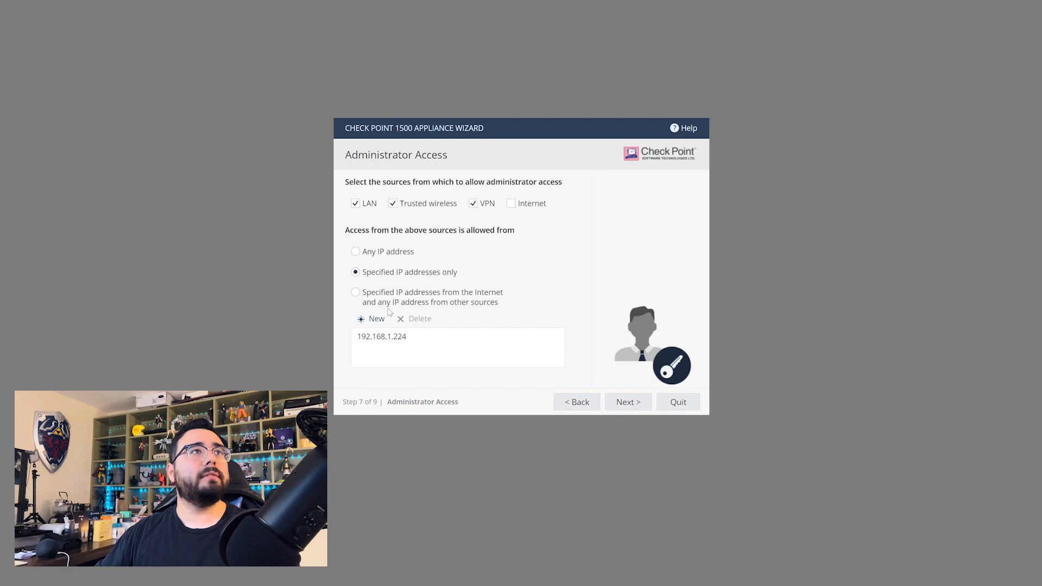
left_click(372, 320)
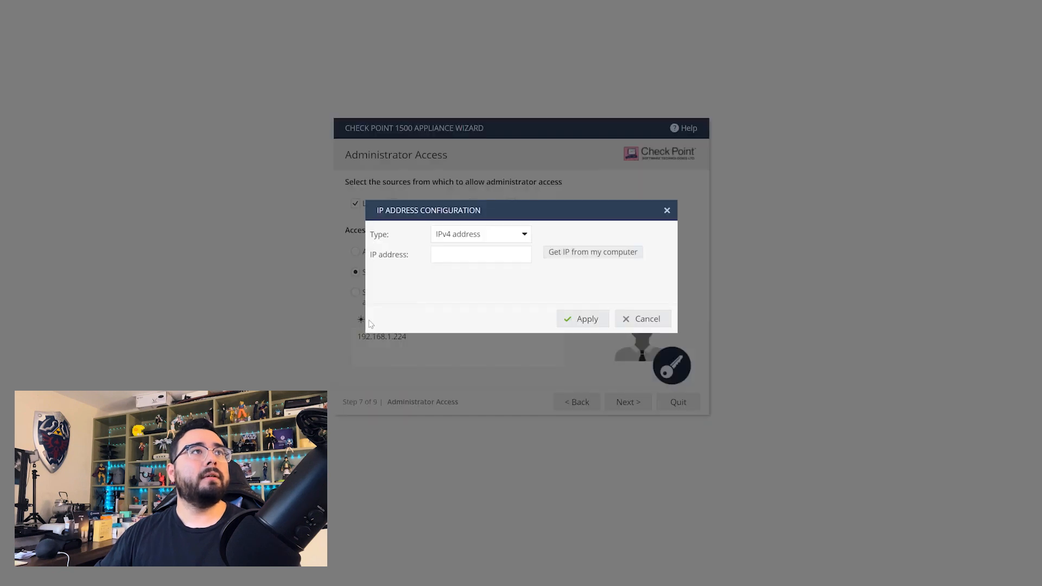
left_click(465, 239)
left_click(478, 267)
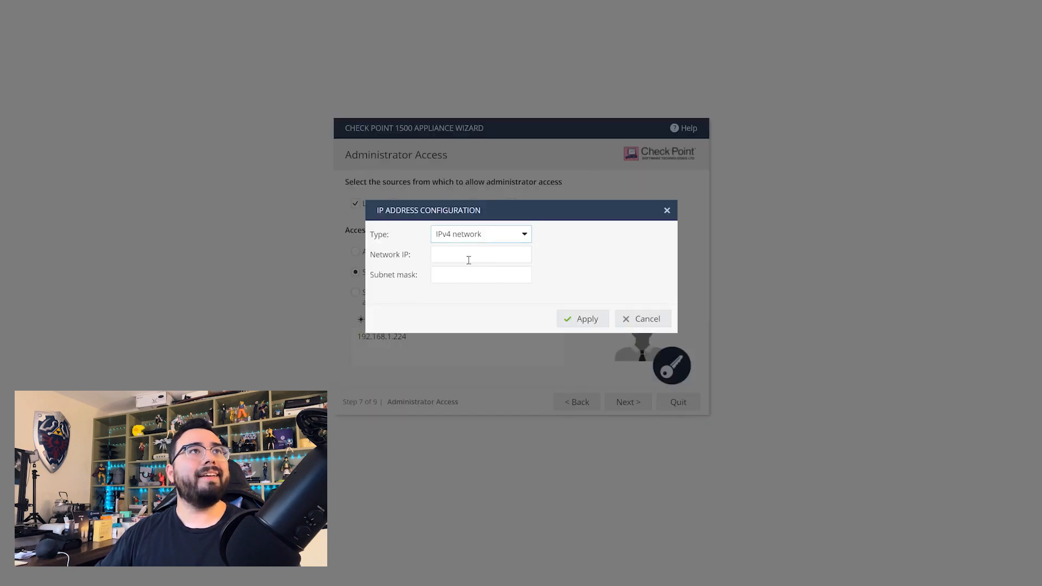
left_click(468, 260)
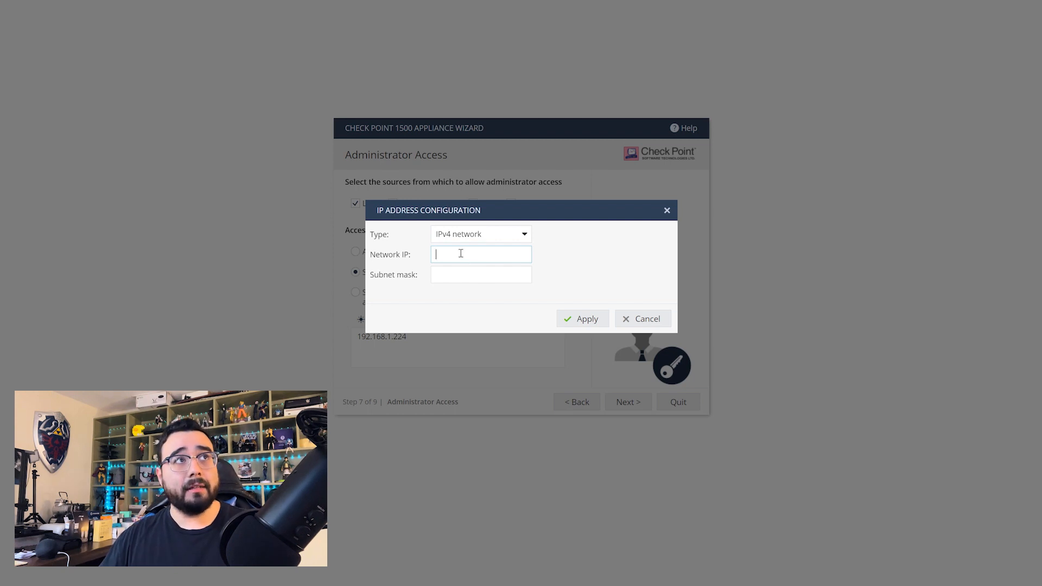
type("192.168.1")
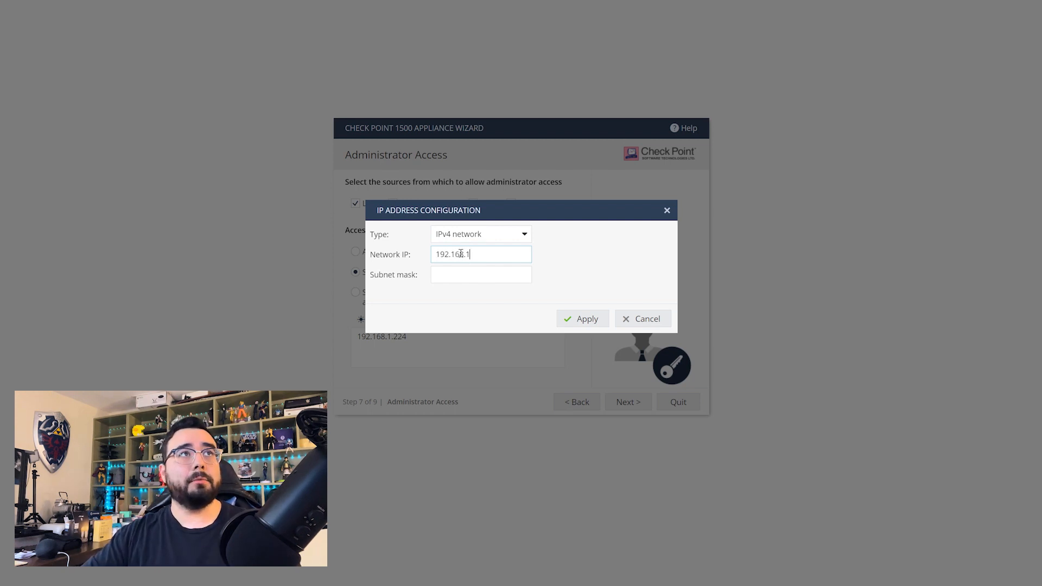
type(".0/24")
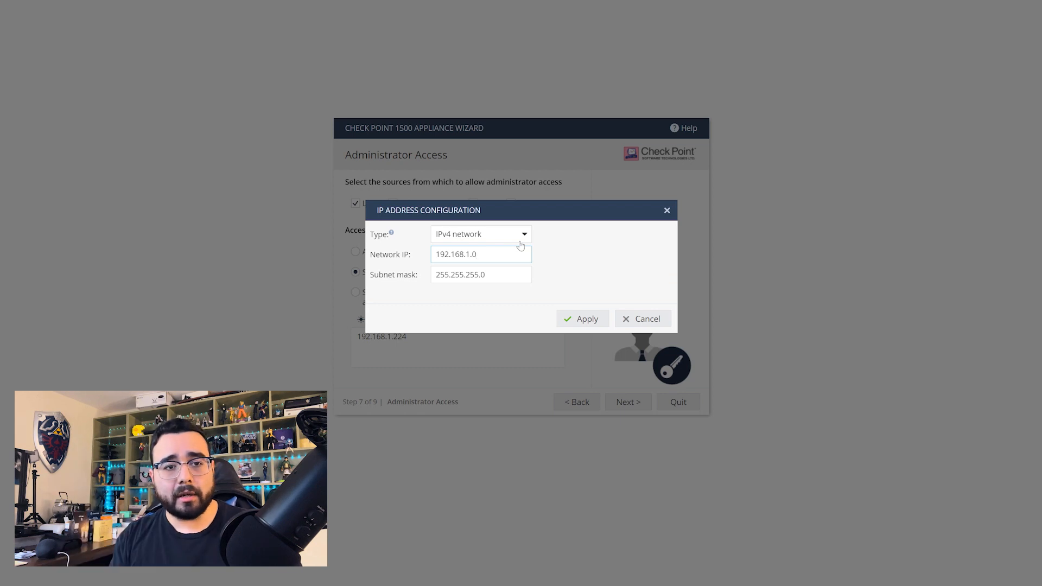
left_click(583, 319)
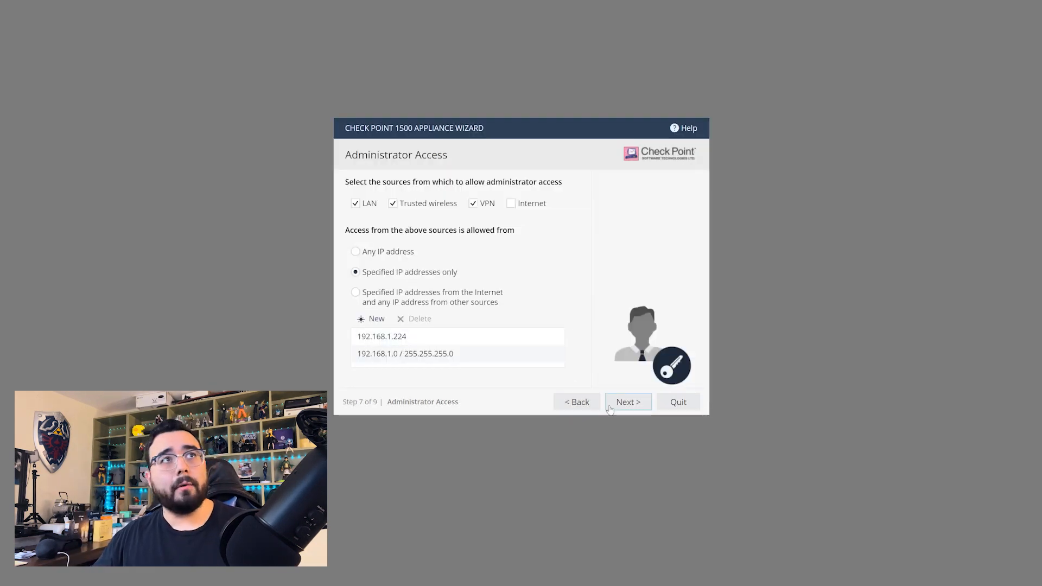
left_click(638, 405)
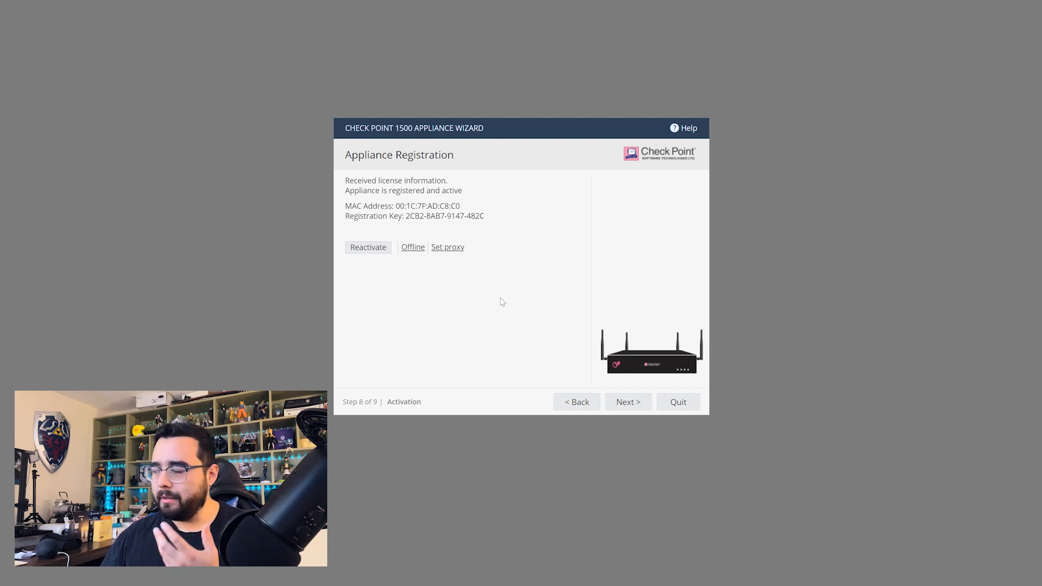
- Continue past registration and deactivate the Remote Access, Site To Site VPN, Anti-Virus, Anti-Bot, Threat Emulation and Anti-Spam blades
left_click(628, 402)
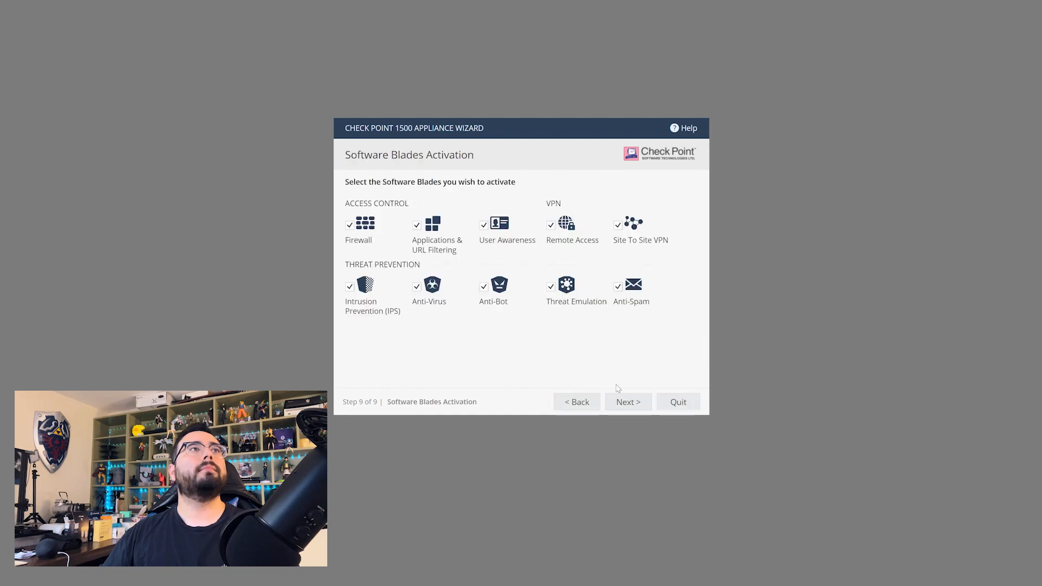
mouse_move(559, 330)
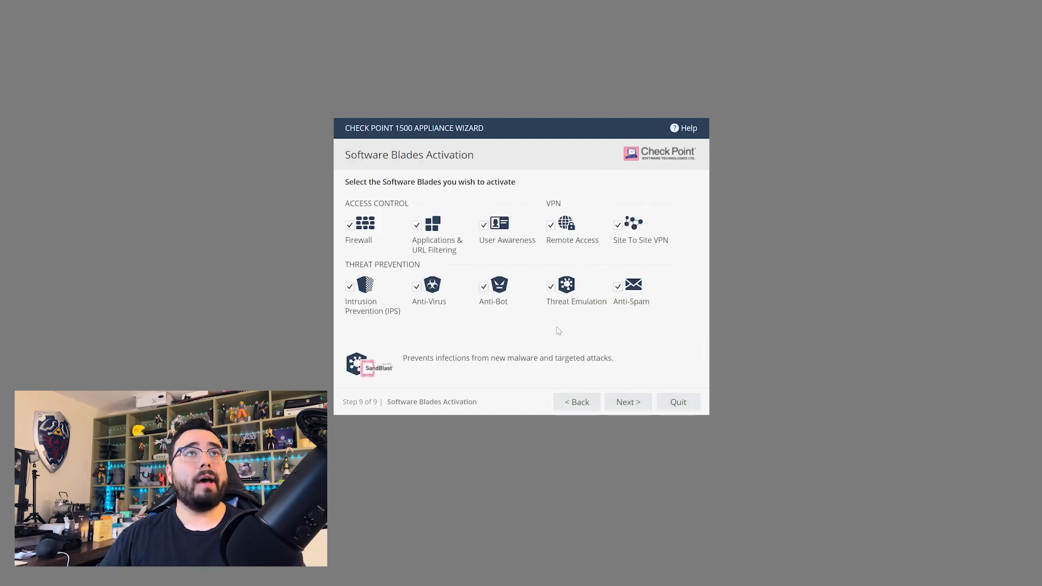
mouse_move(617, 295)
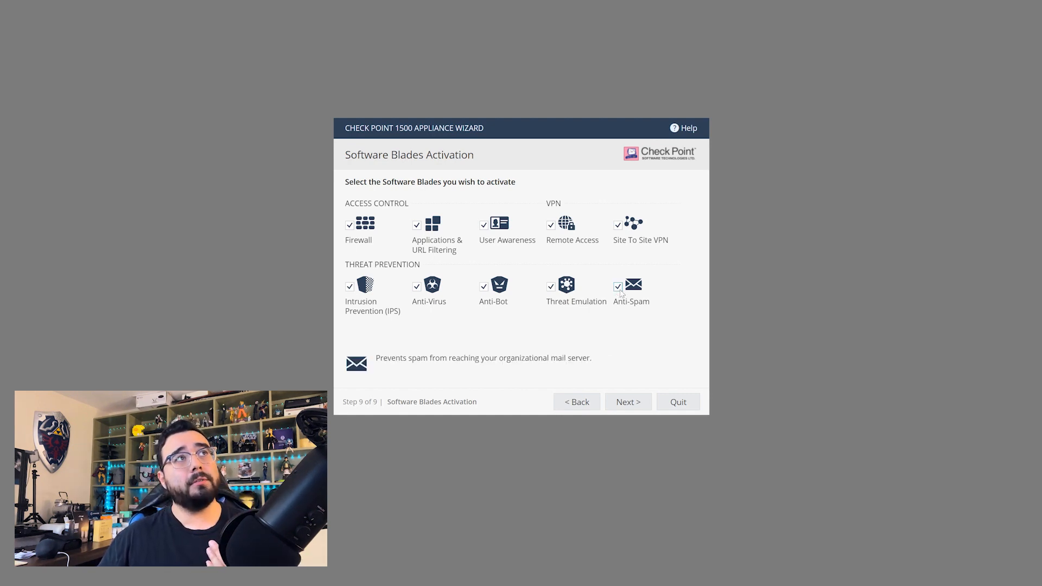
mouse_move(592, 279)
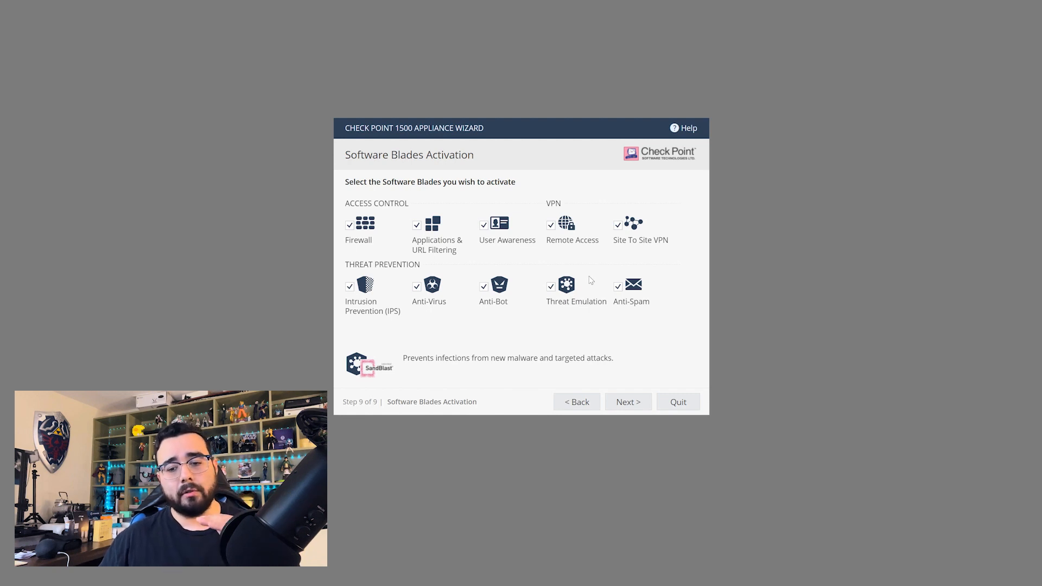
left_click(618, 287)
left_click(551, 287)
left_click(484, 287)
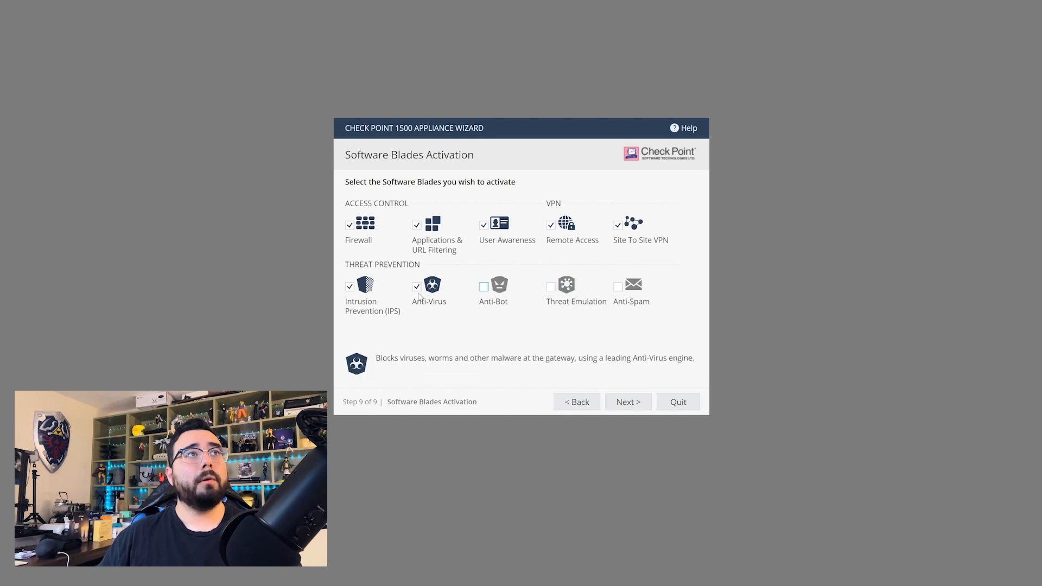
left_click(417, 287)
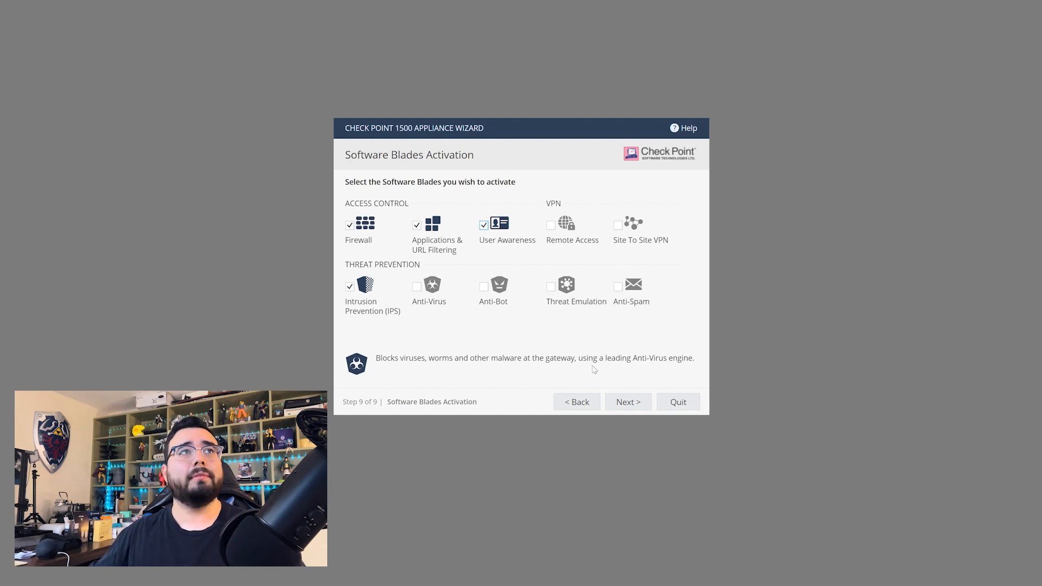
- Accept the software blade selection and finish the First Time Configuration Wizard
left_click(625, 407)
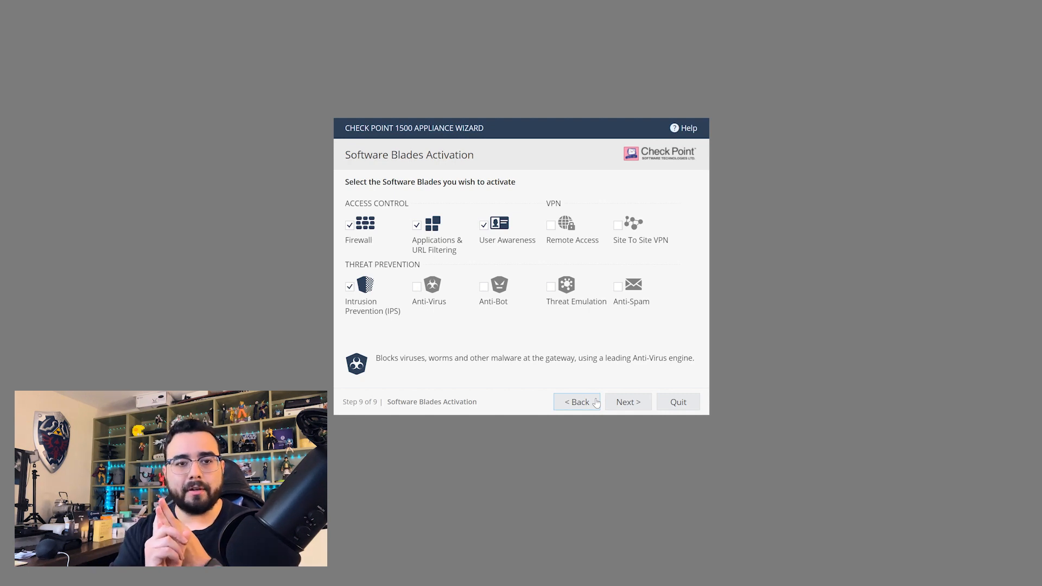
left_click(628, 405)
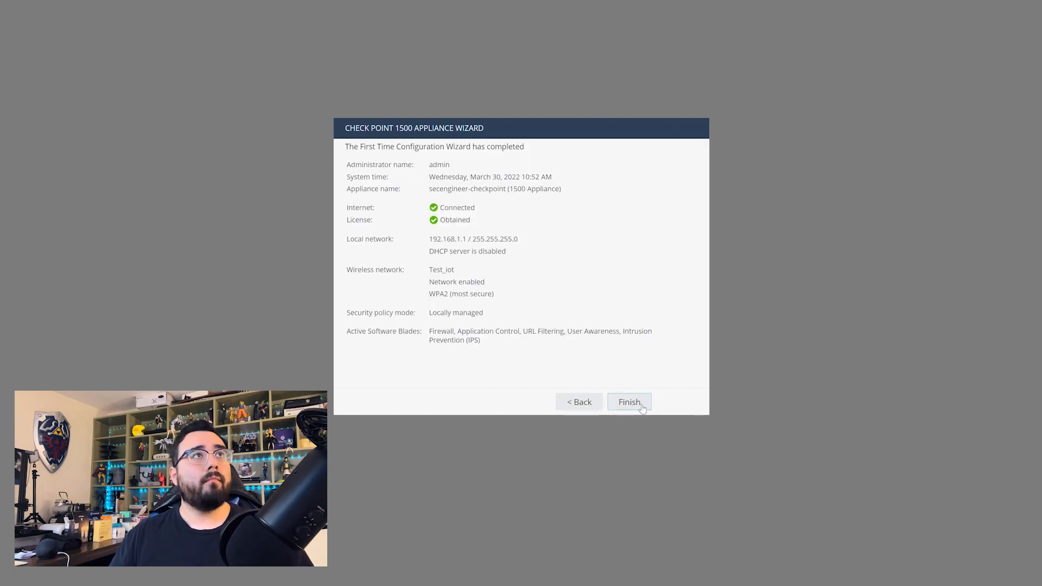
left_click(641, 404)
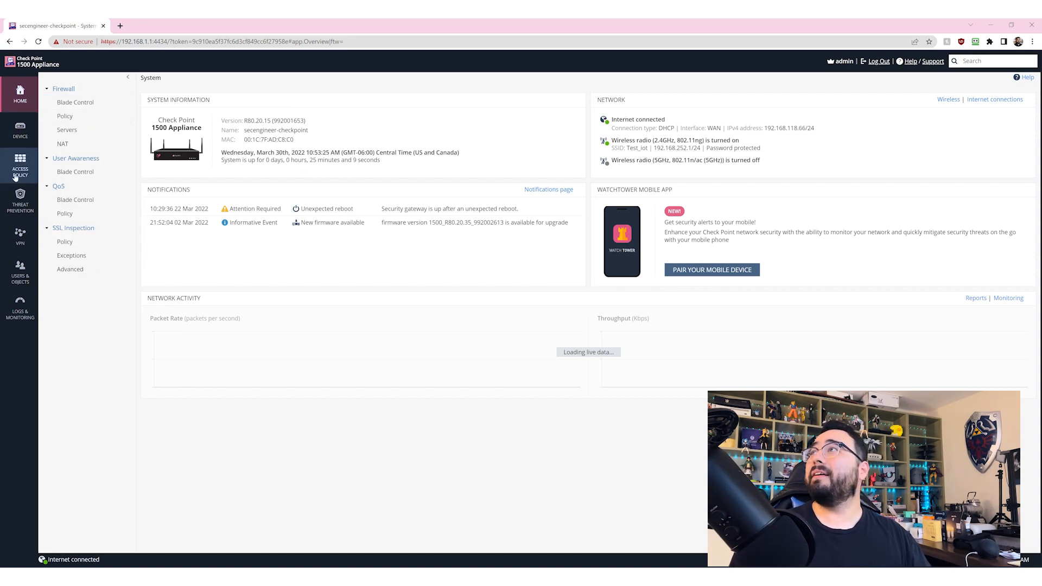
- Go to the device's wireless network settings and inspect the 2.4GHz radio settings without changing them
left_click(25, 137)
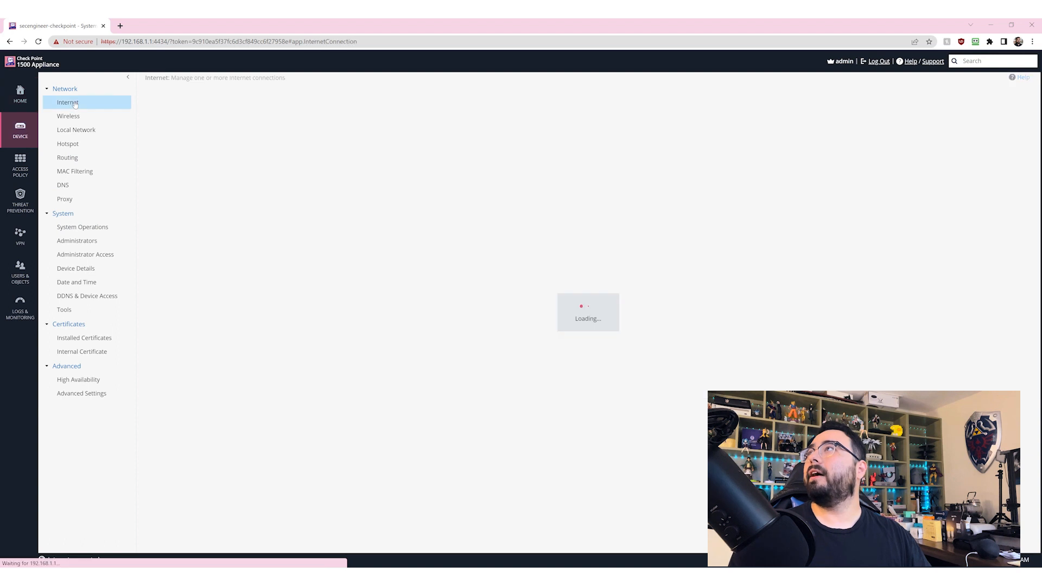
left_click(68, 116)
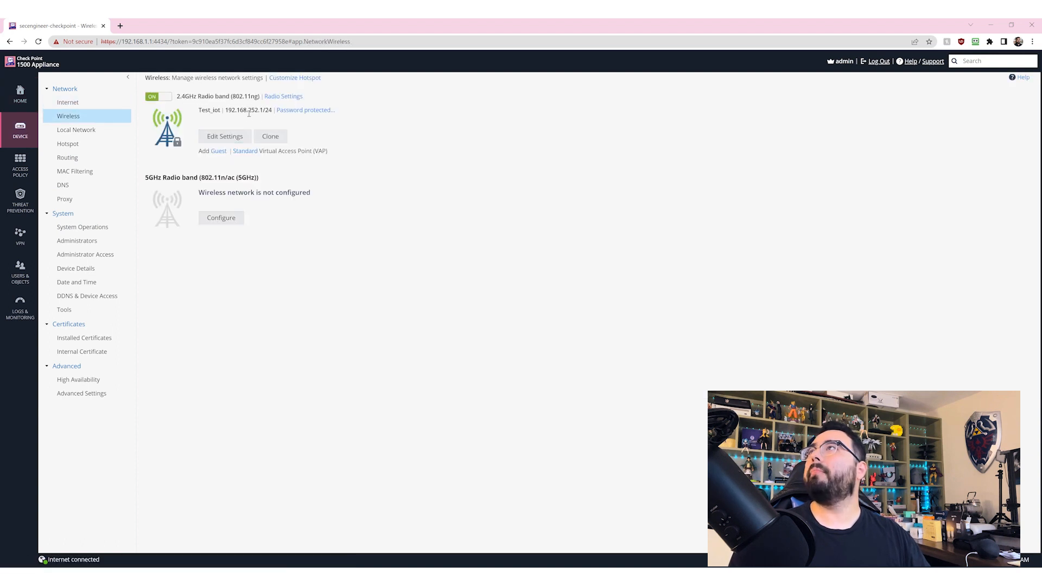
left_click(280, 95)
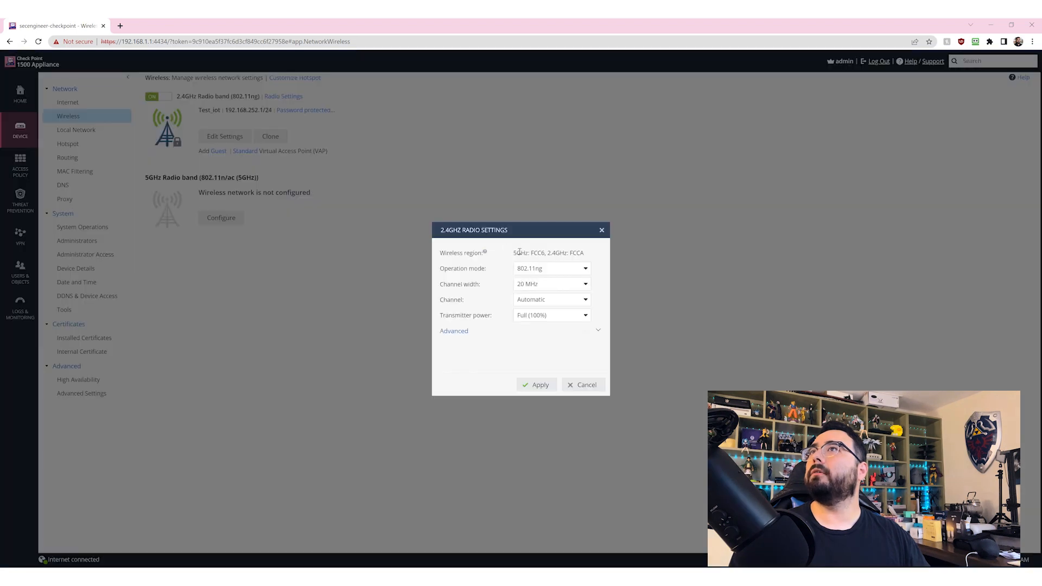
left_click(589, 388)
- Open the Test_iot network for editing and examine its interface, DHCP server, wireless security and advanced configuration options
left_click(224, 136)
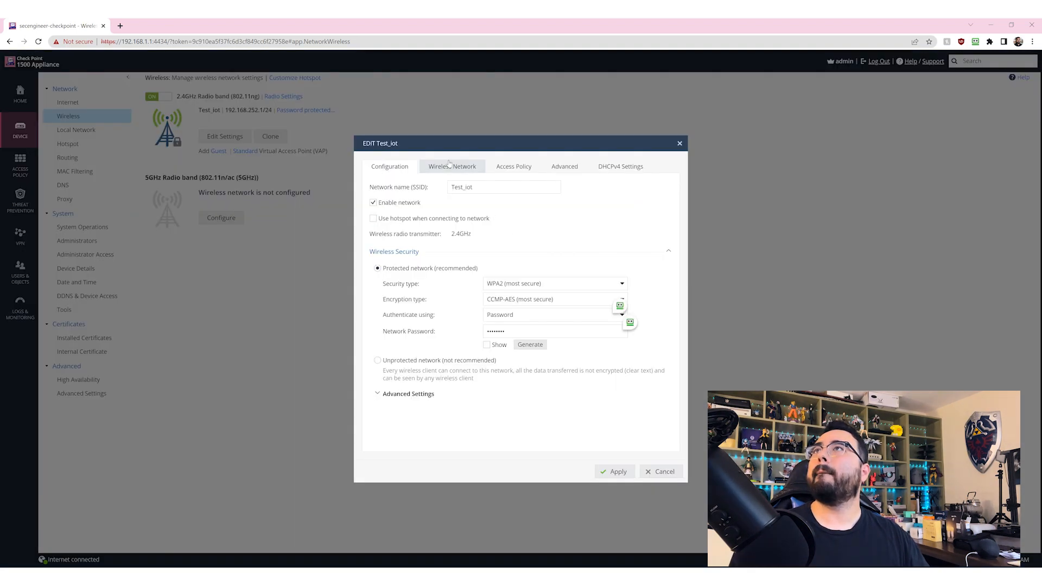
left_click(449, 163)
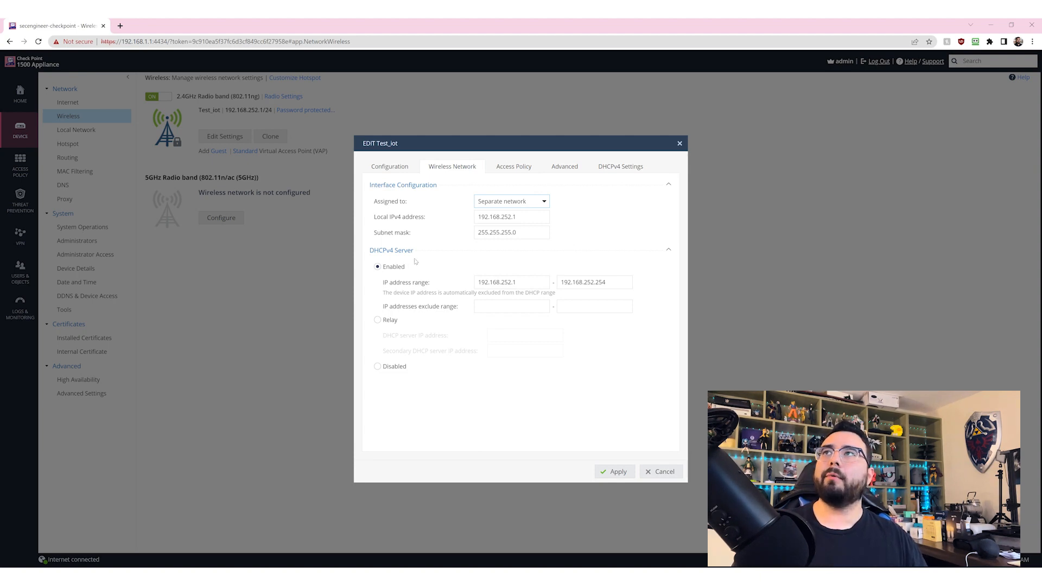
left_click(389, 166)
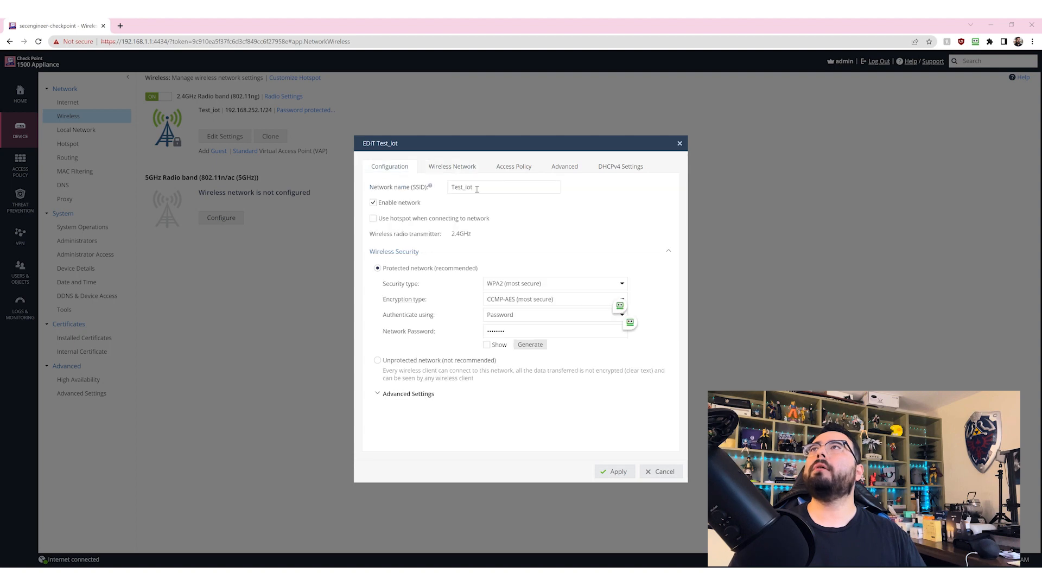
left_click(392, 394)
scroll(462, 386, "down", 1)
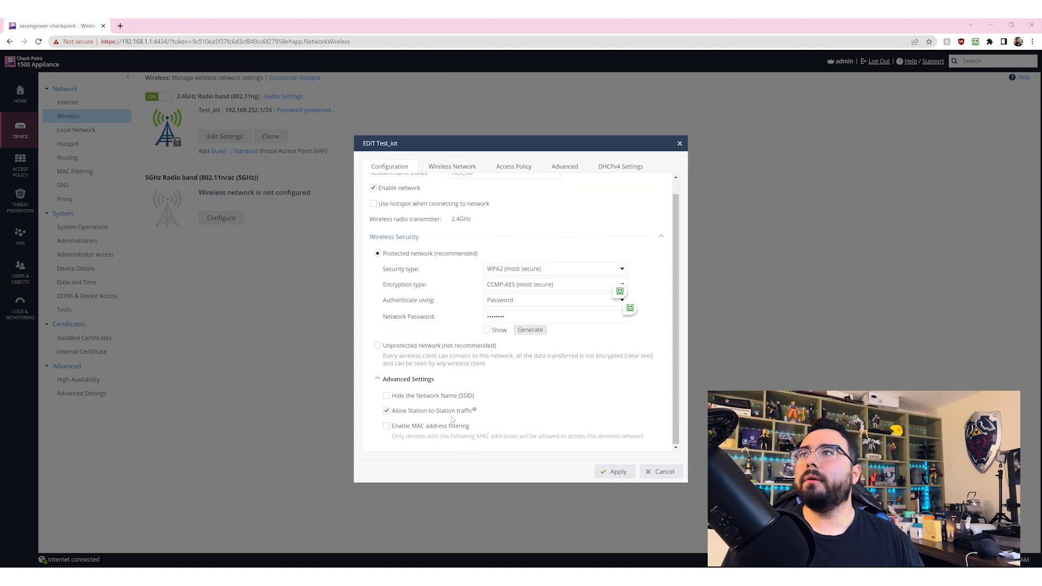
- Enable logging of traffic from Test_iot to local networks, check its DNS proxy and DHCPv4 options, and apply the settings
left_click(520, 168)
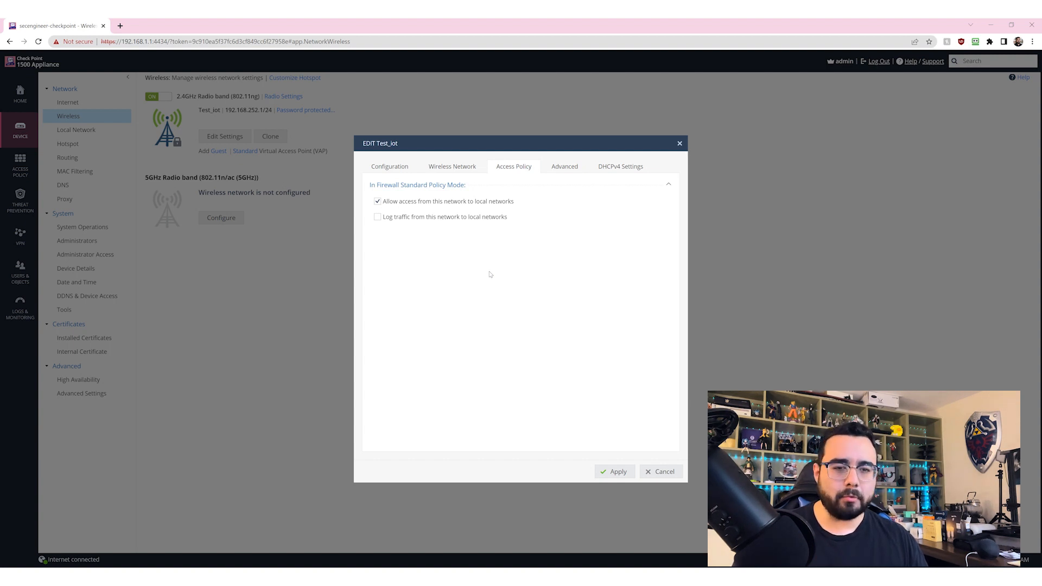
left_click(475, 219)
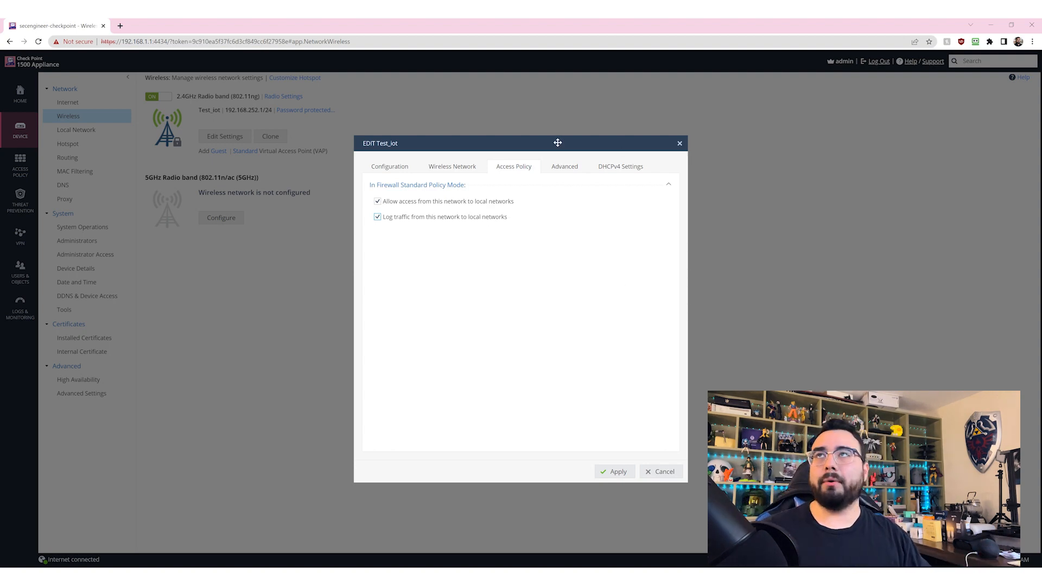
left_click(562, 168)
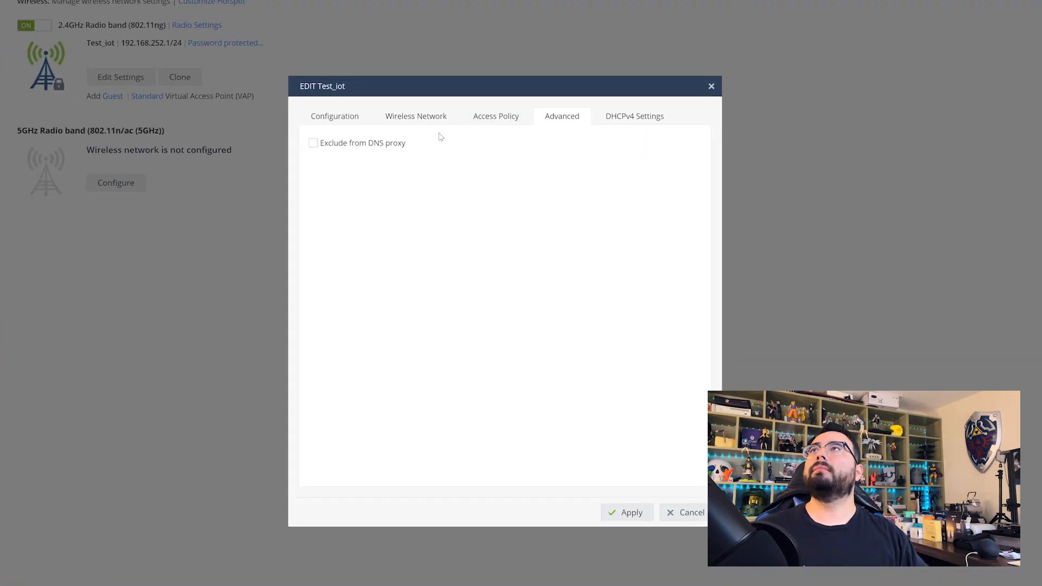
left_click(650, 140)
scroll(531, 238, "down", 10)
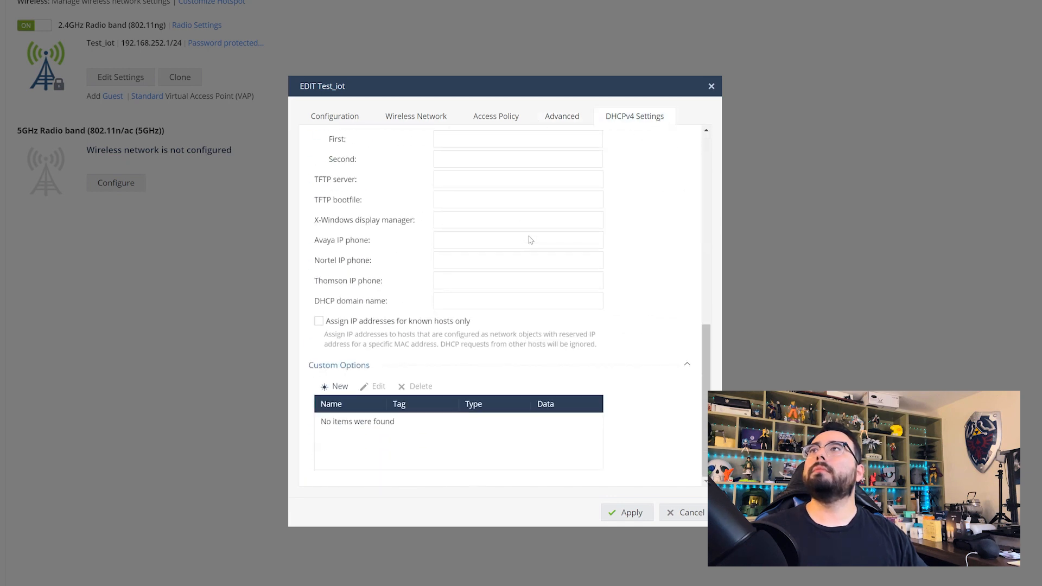
left_click(631, 513)
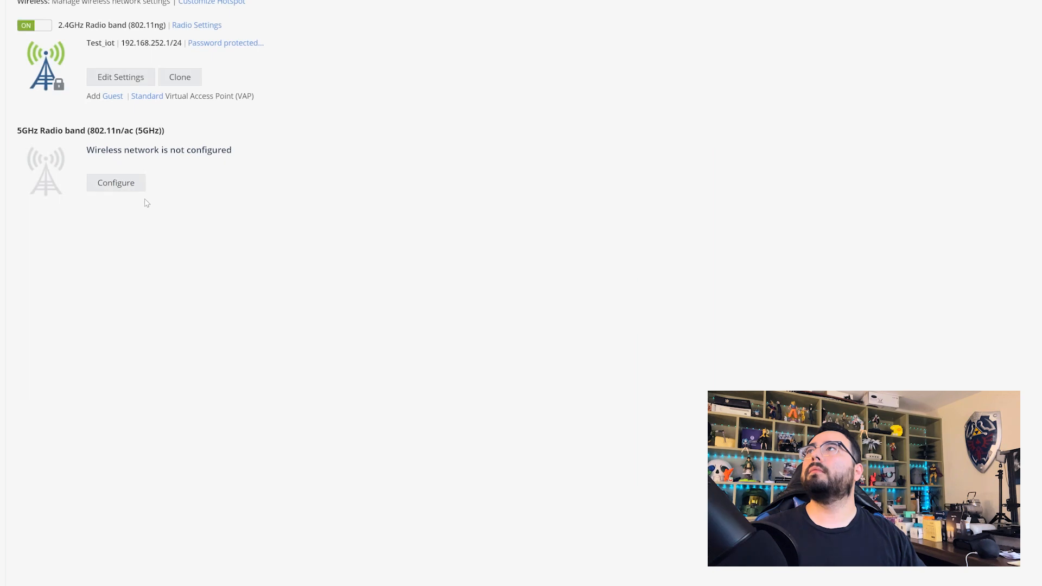
- View the wireless network configuration for the 5GHz radio band and close it without applying anything
left_click(123, 188)
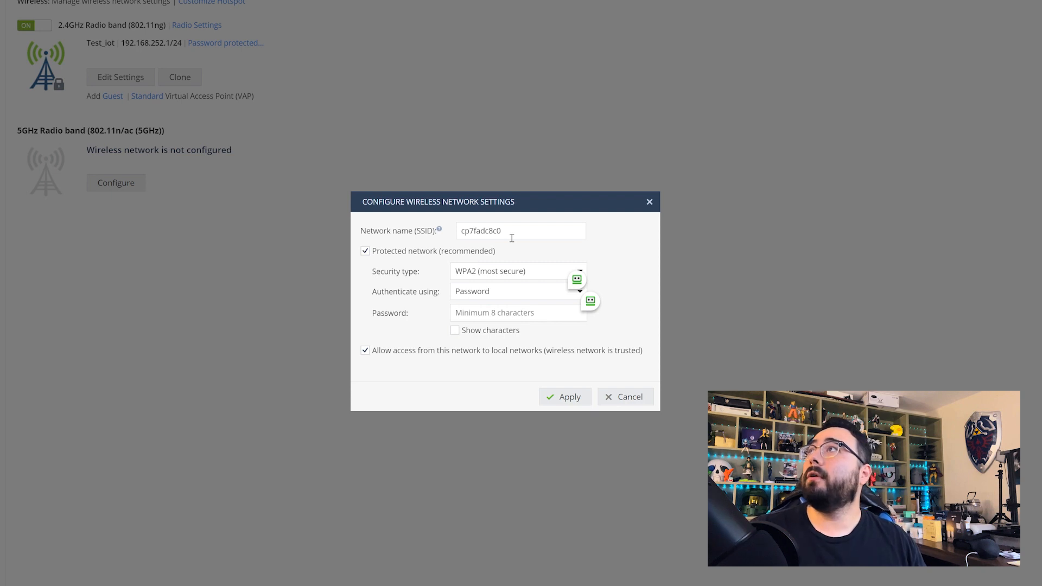
left_click(608, 400)
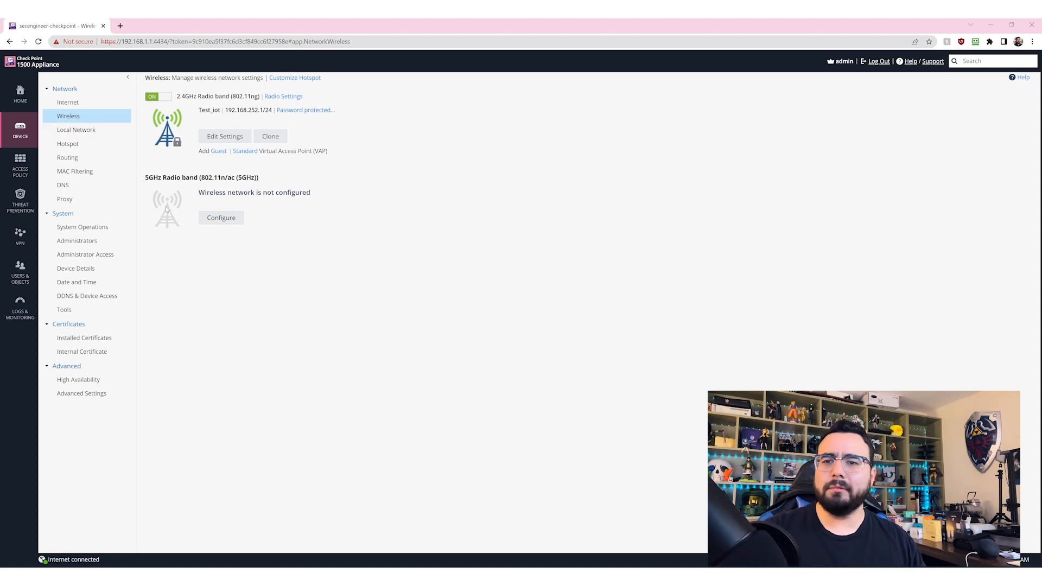
- Review the kinds of networks that can be added to the local network configuration, and open the hotspot settings
left_click(61, 133)
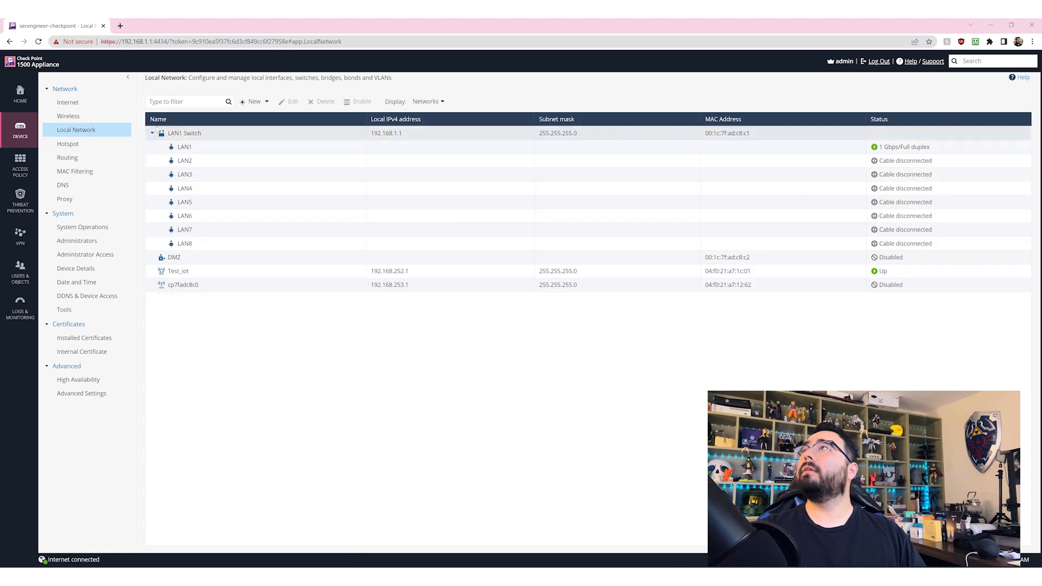
left_click(262, 103)
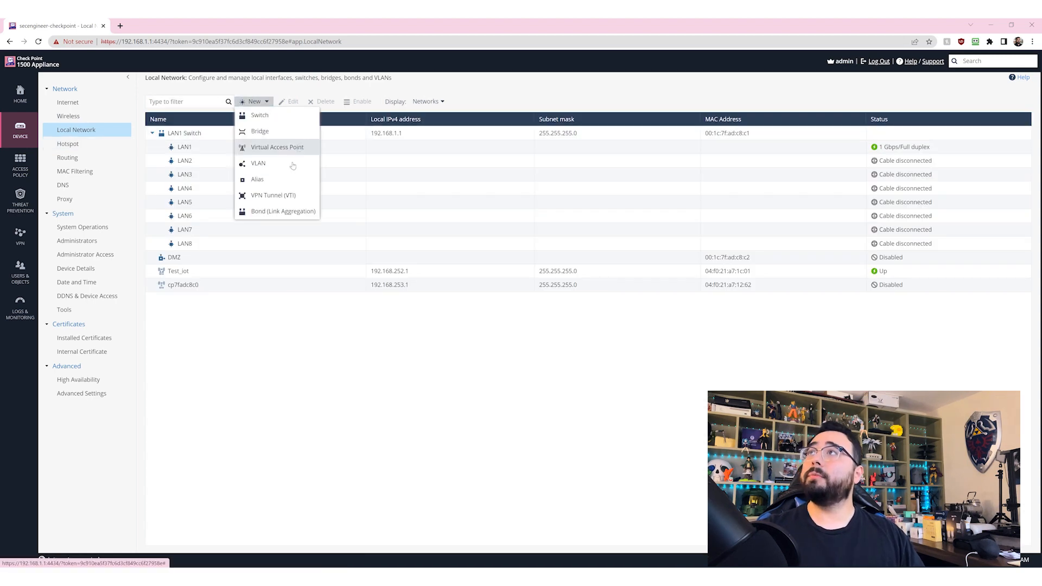
left_click(283, 365)
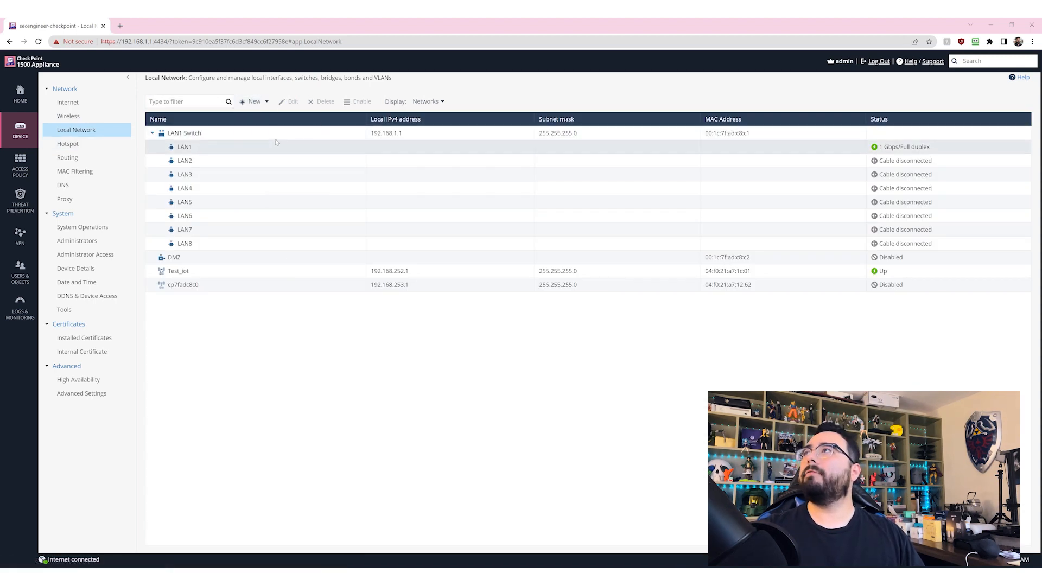
left_click(253, 102)
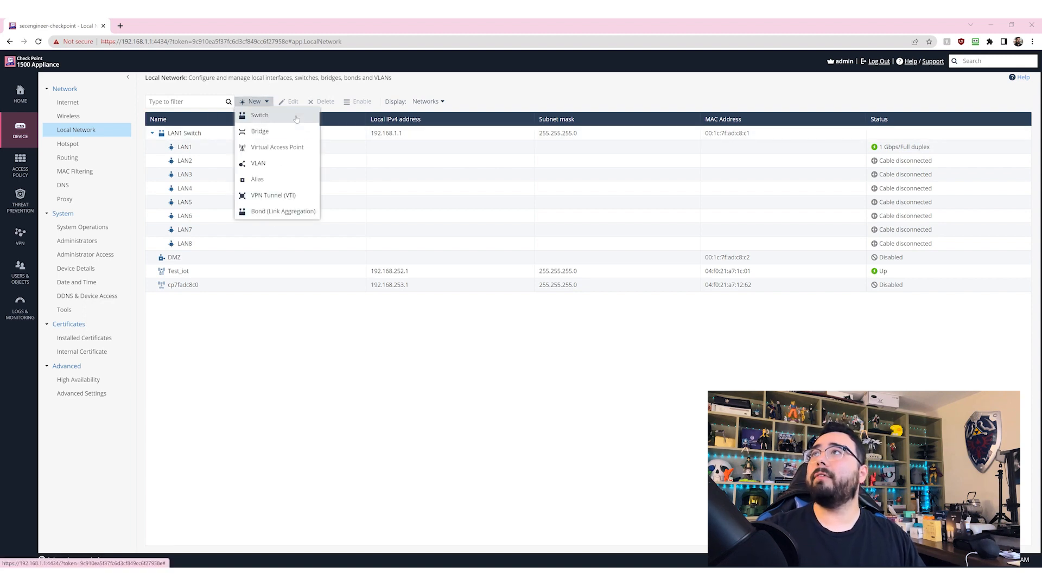
left_click(107, 147)
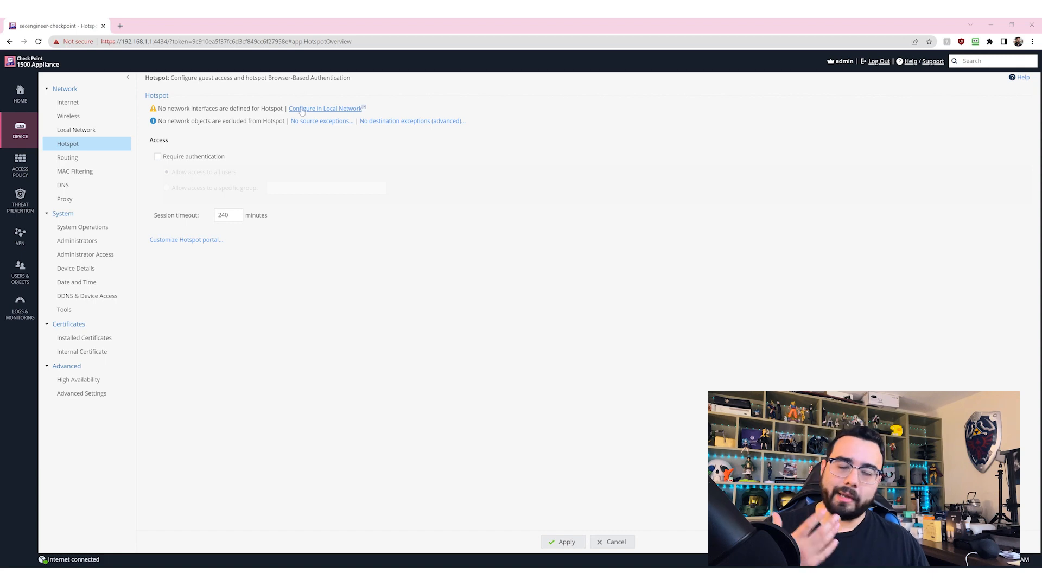
- Start a new virtual access point in the local network configuration and name its SSID Guest_wifi_int
left_click(302, 109)
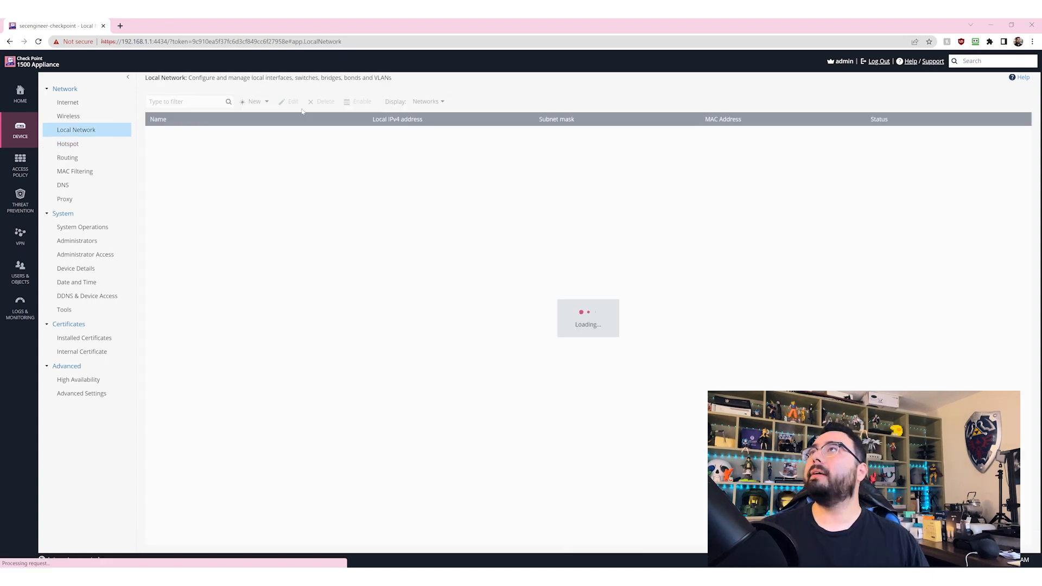
left_click(253, 101)
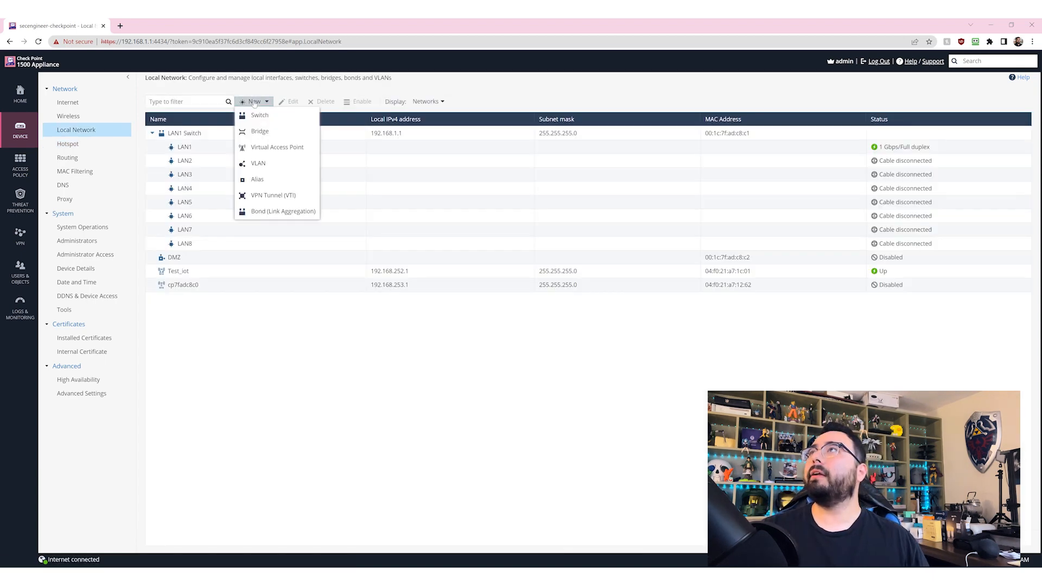
left_click(282, 147)
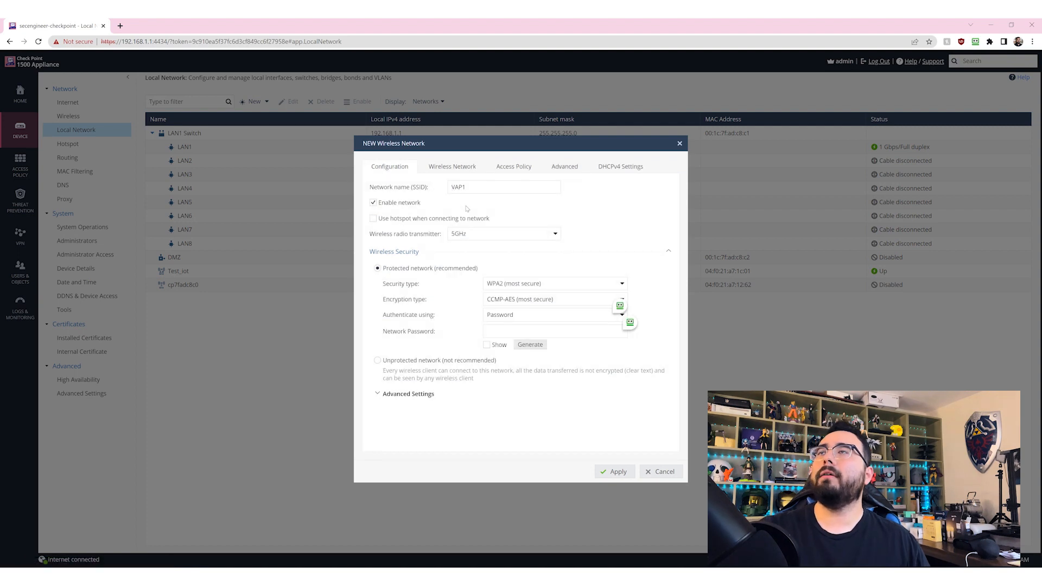
double_click(484, 187)
type("Gues")
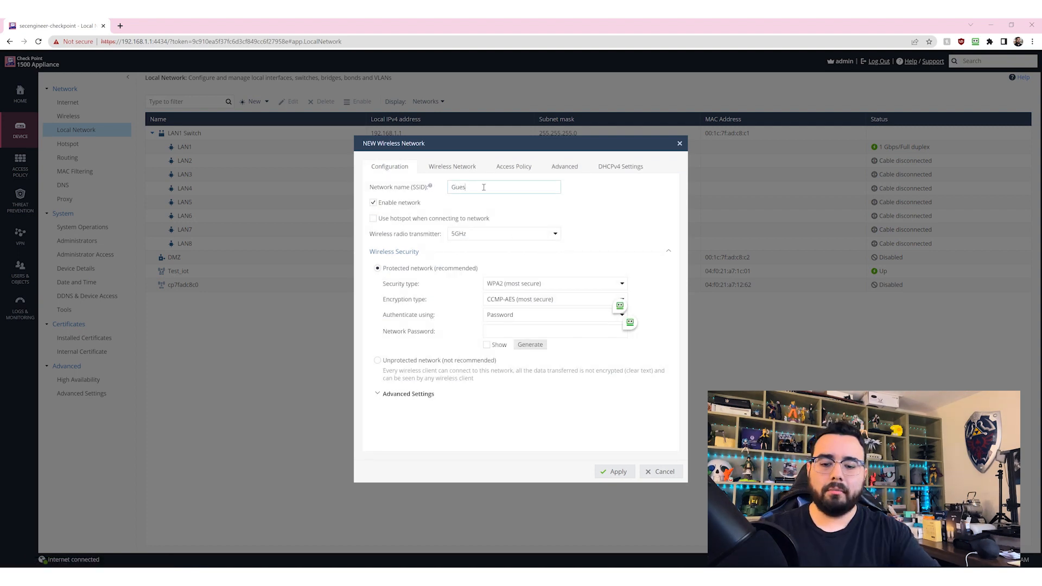
type("t Wifi")
key("BackSpace")
key("BackSpace")
key("BackSpace")
key("BackSpace")
key("BackSpace")
type("_wifi_int")
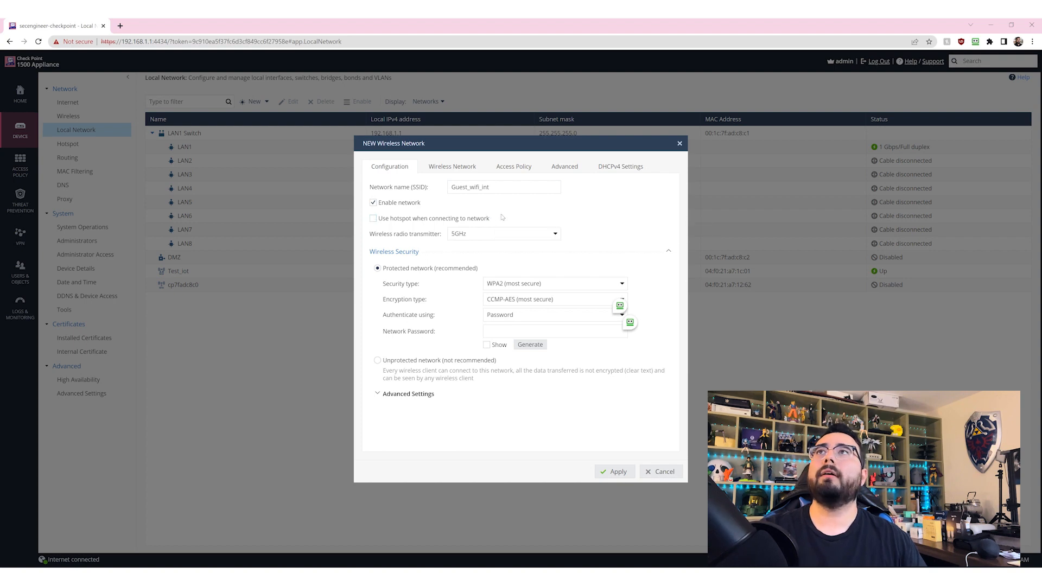
- Assign Guest_wifi_int to the 2.4GHz radio transmitter, make it an unprotected network, and show its advanced wireless security settings
left_click(506, 235)
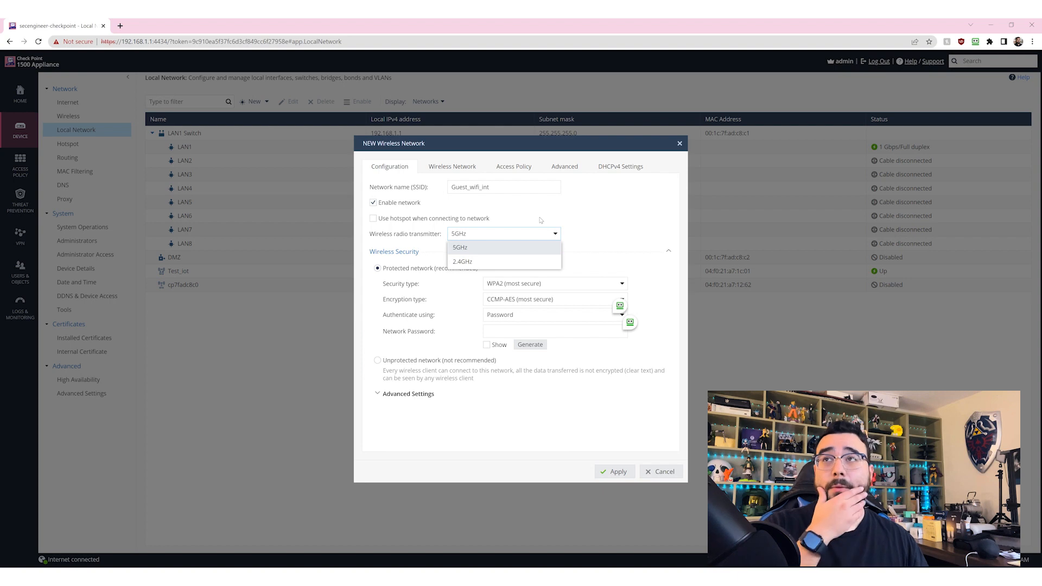
left_click(489, 263)
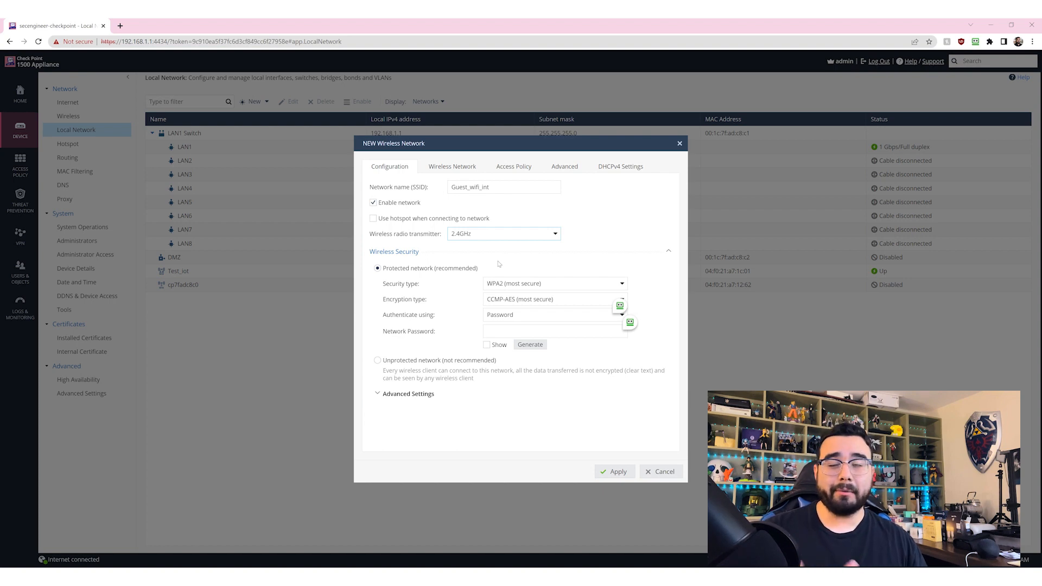
left_click(447, 361)
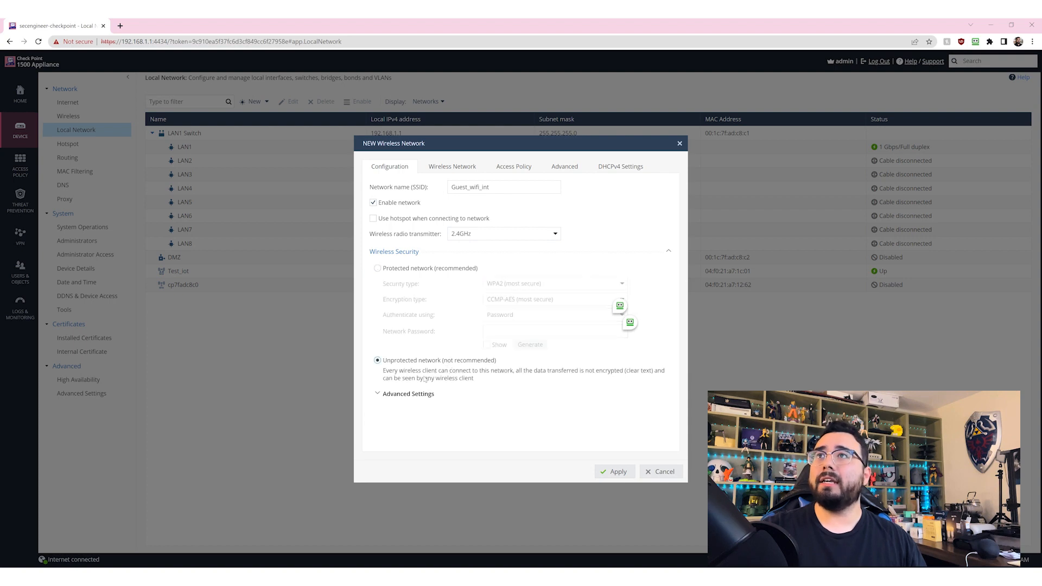
left_click(422, 395)
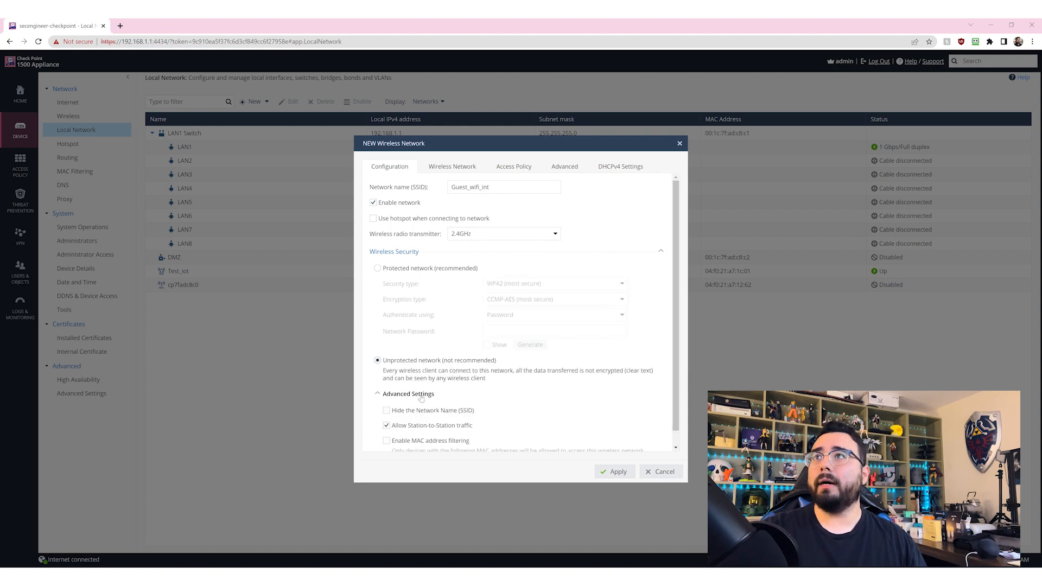
- Keep Guest_wifi_int as a separate network, review its access policy and DHCPv4 settings, and save the new network
left_click(462, 172)
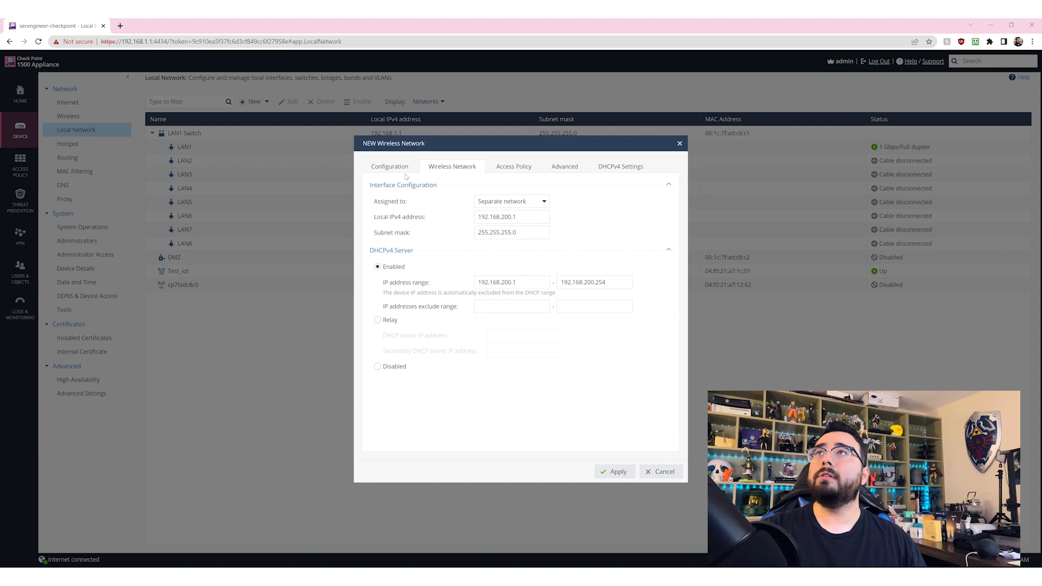
left_click(503, 204)
left_click(503, 199)
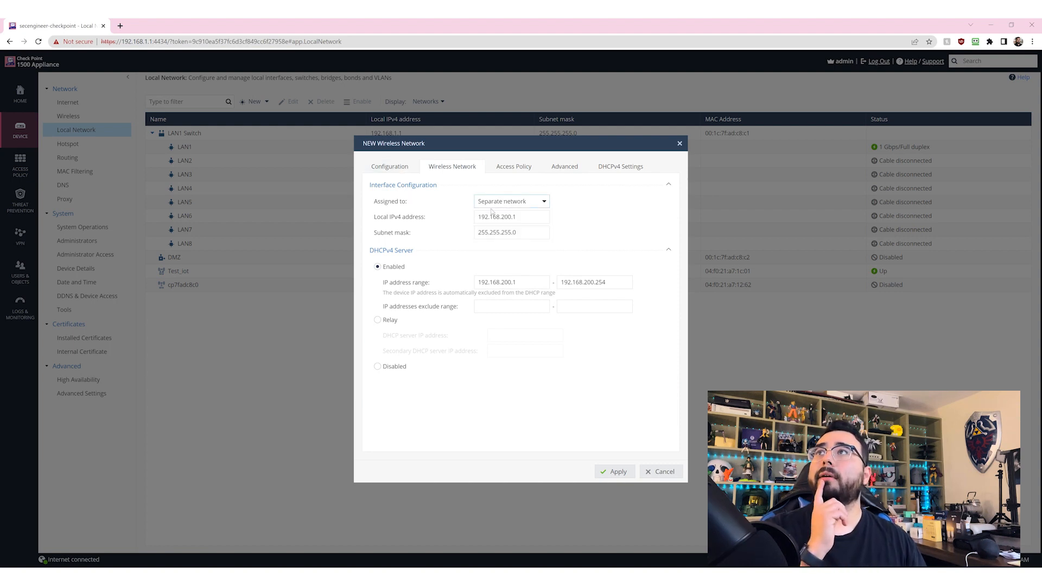
left_click(514, 166)
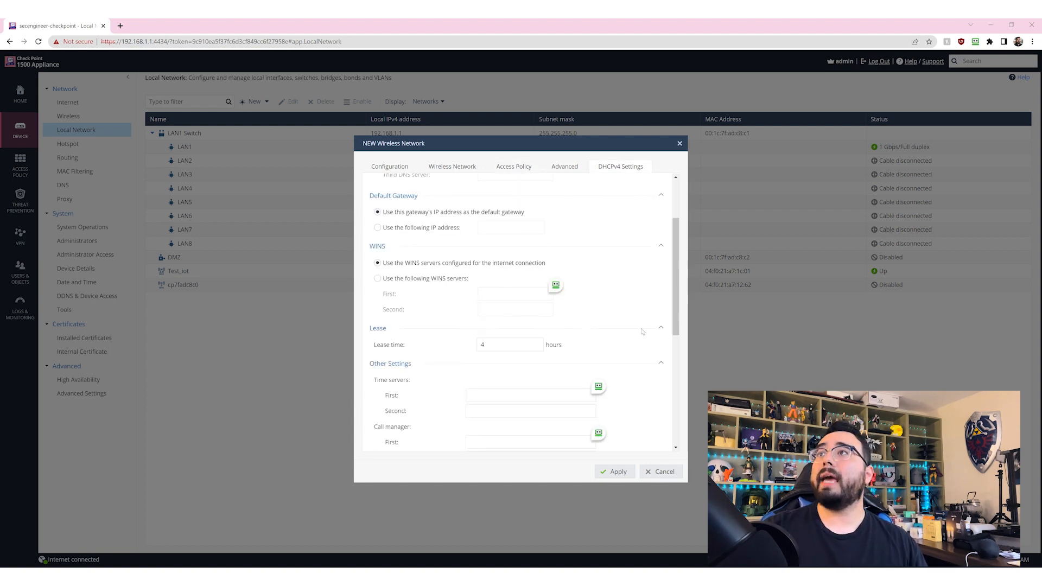
scroll(642, 332, "down", 2)
scroll(652, 326, "up", 4)
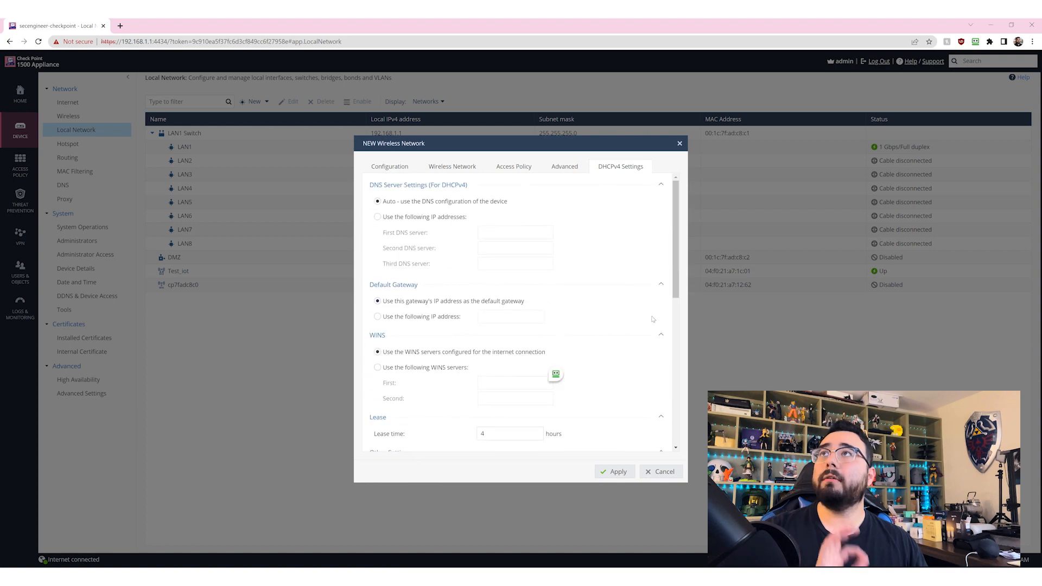
left_click(405, 170)
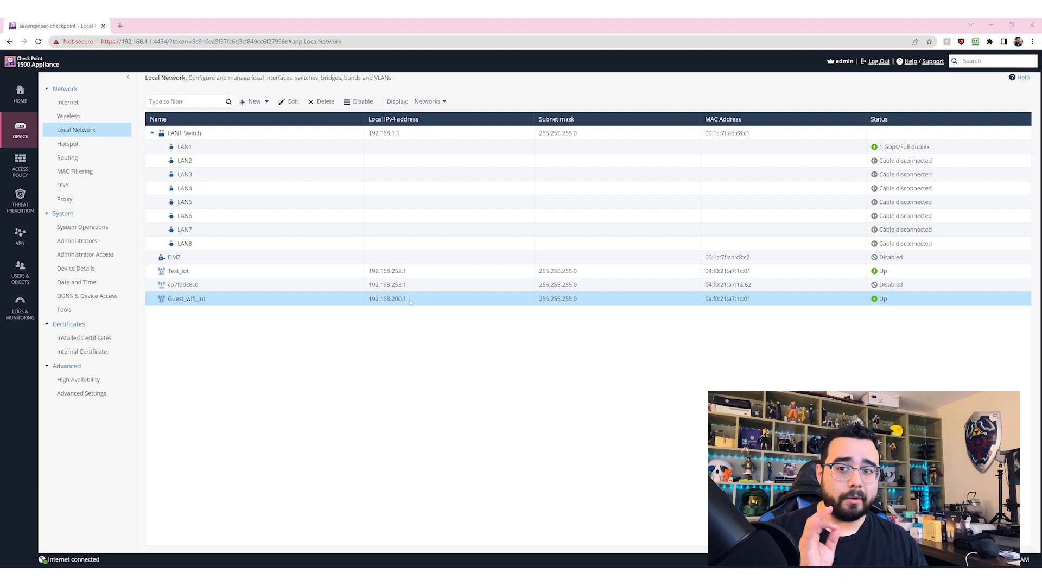
- Edit Guest_wifi_int to use the hotspot when connecting to the network, and apply the change
left_click(75, 144)
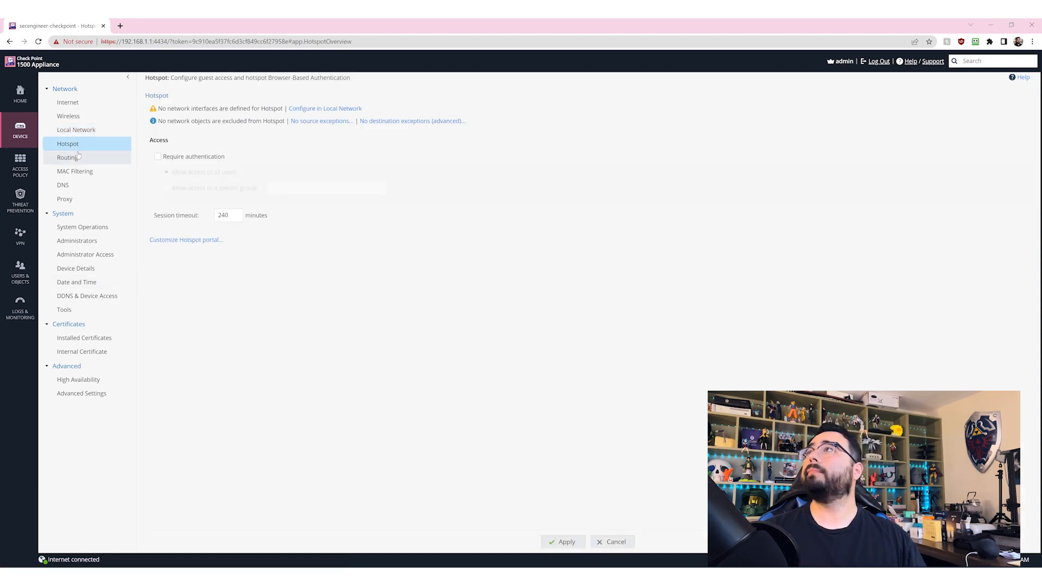
left_click(76, 130)
left_click(218, 301)
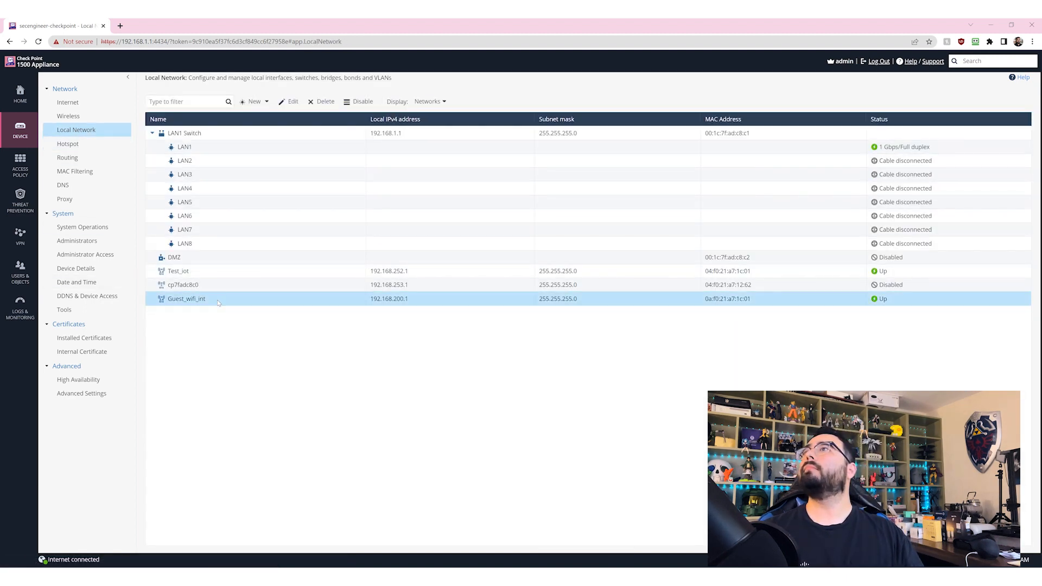
double_click(218, 301)
left_click(373, 218)
left_click(619, 471)
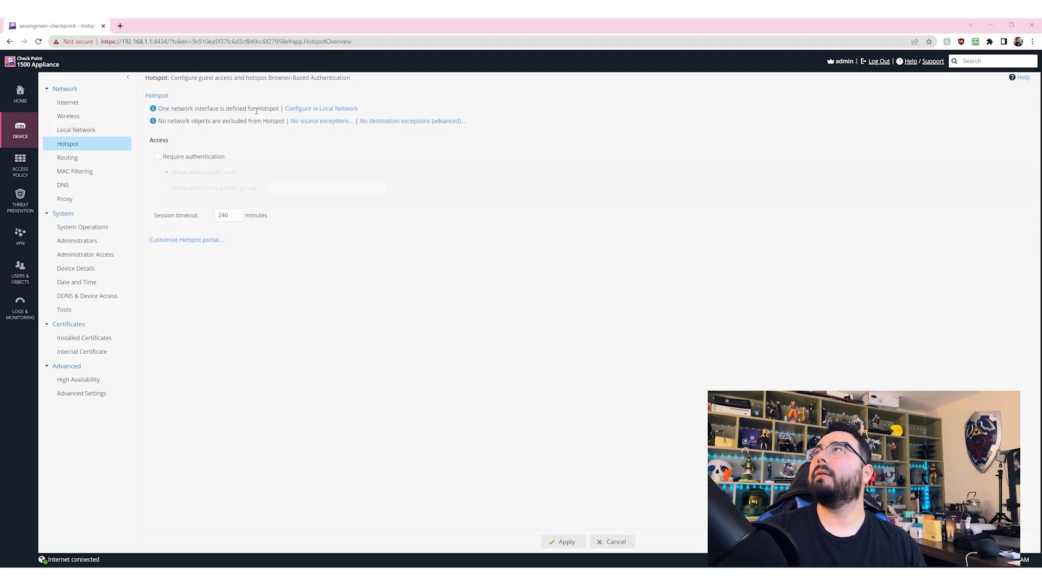
- Customize the hotspot portal with the message "hello world" and enable terms of use reading "welcome to the internet, take a look around"
triple_click(256, 110)
left_click(334, 176)
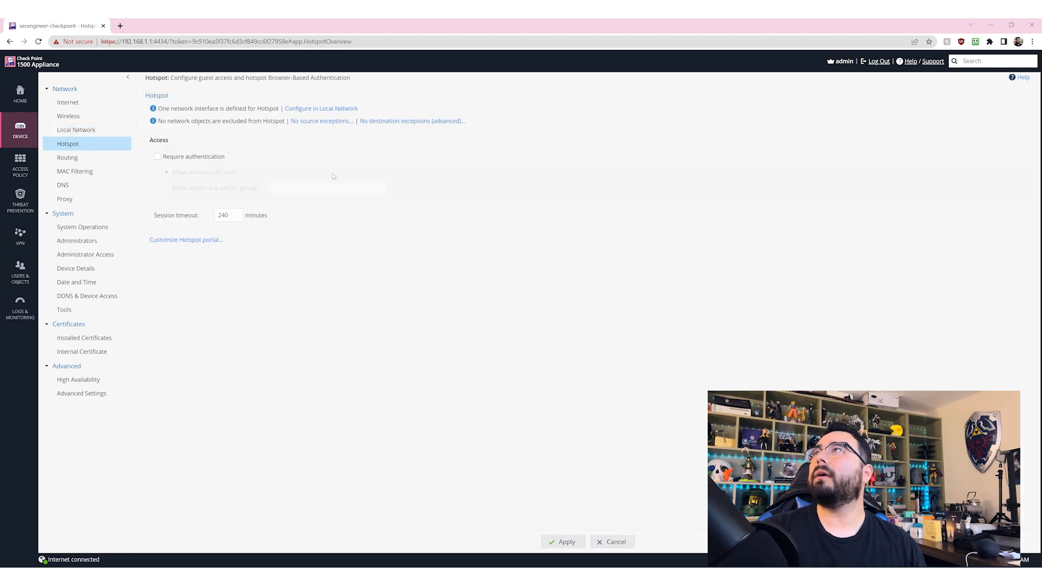
left_click(209, 240)
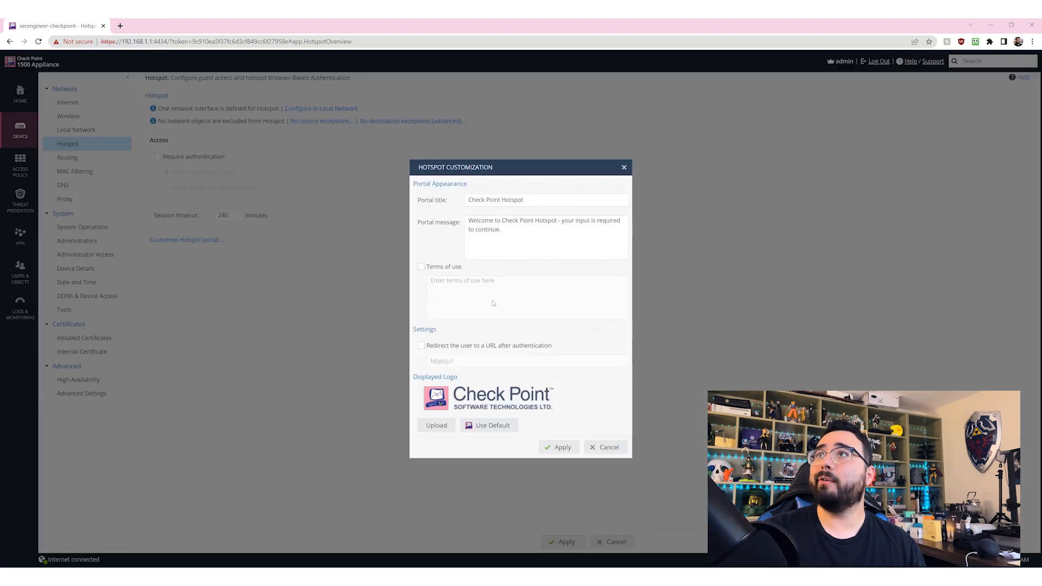
left_click(437, 266)
left_click(447, 294)
type("welcome to the internet w3e")
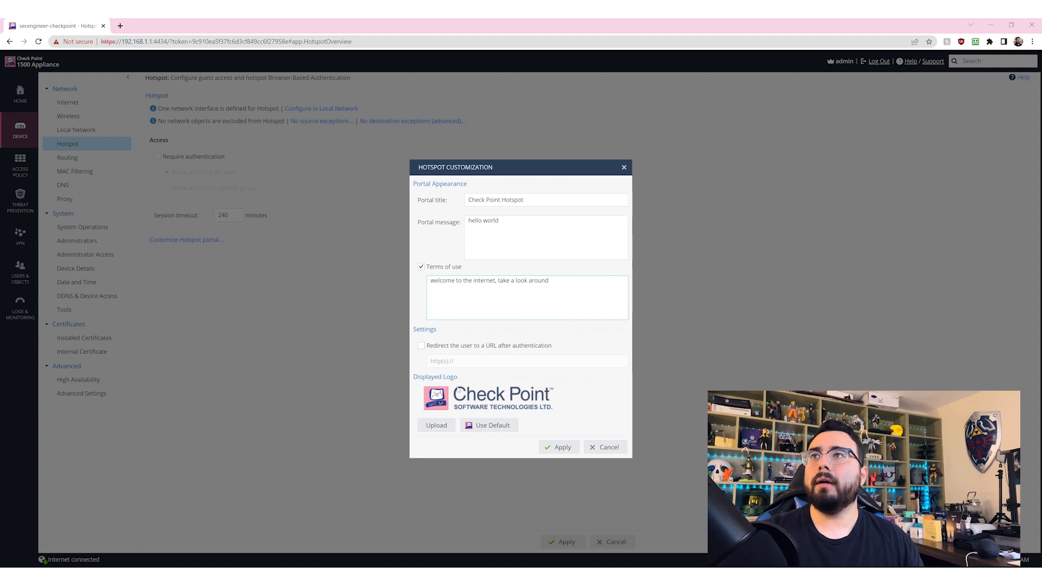
- Upload the banner PNG from the TikTok folder as the hotspot portal logo and apply the portal customization
left_click(436, 426)
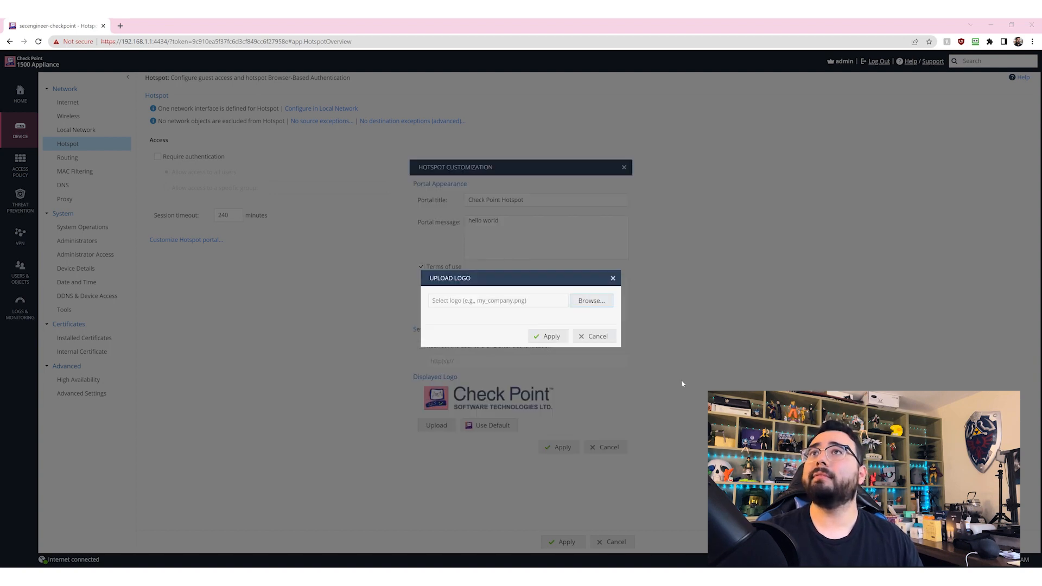
left_click(591, 300)
scroll(348, 138, "down", 5)
scroll(374, 173, "up", 5)
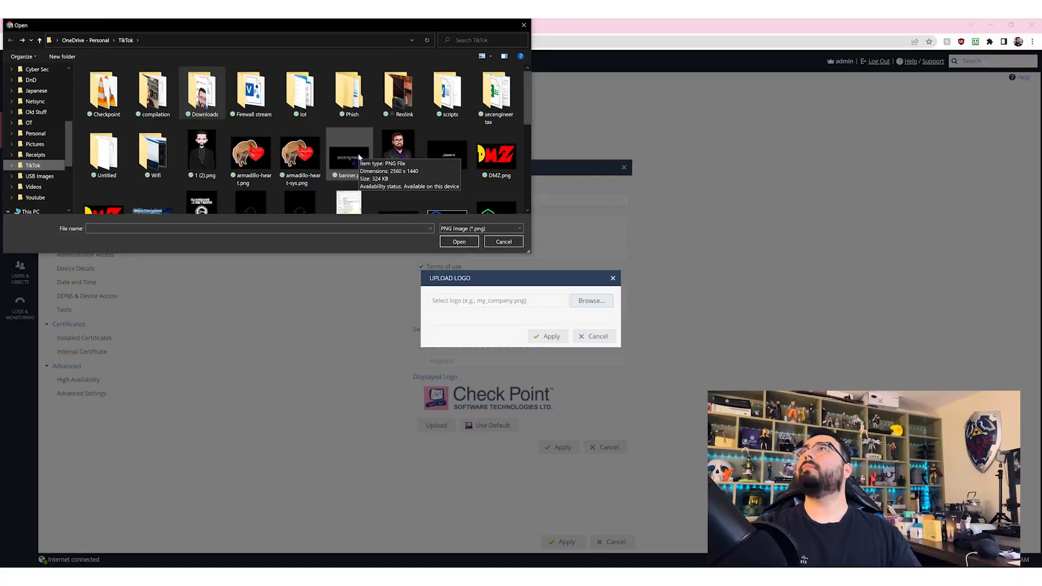
double_click(359, 157)
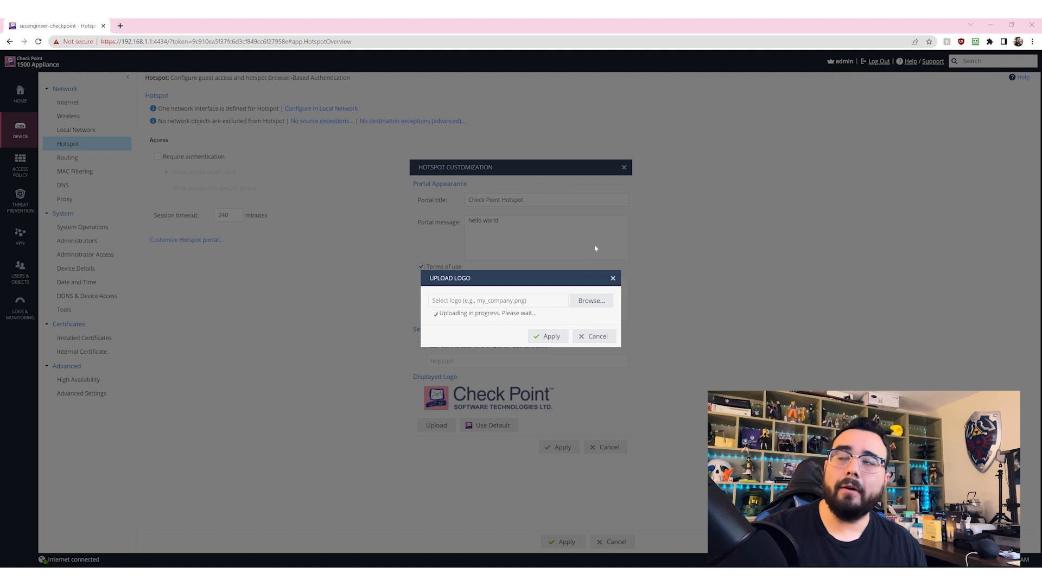
left_click(562, 447)
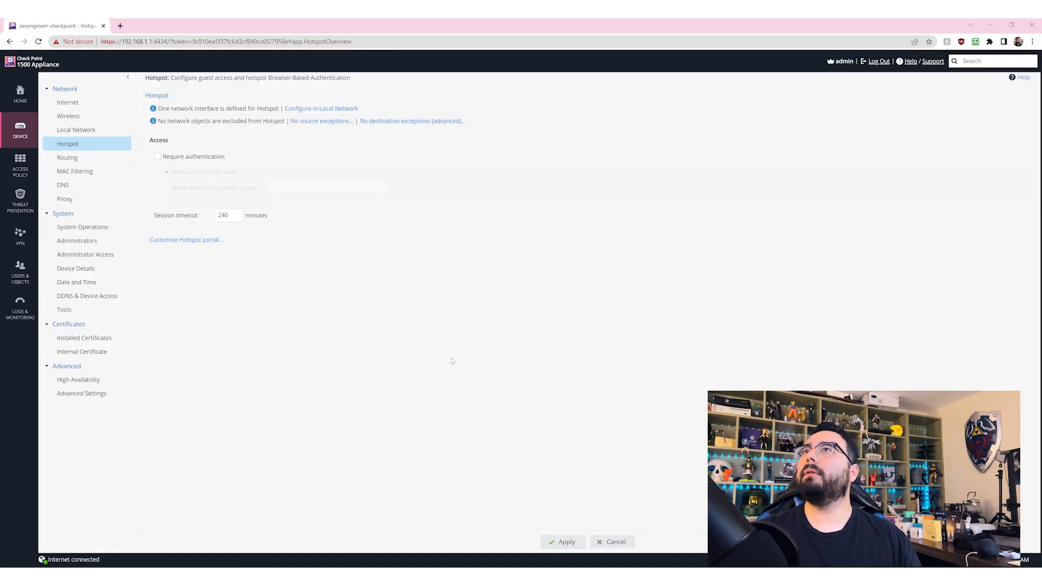
- Examine the routing table and the fields of a new routing rule without adding it, and open the DNS settings
left_click(79, 158)
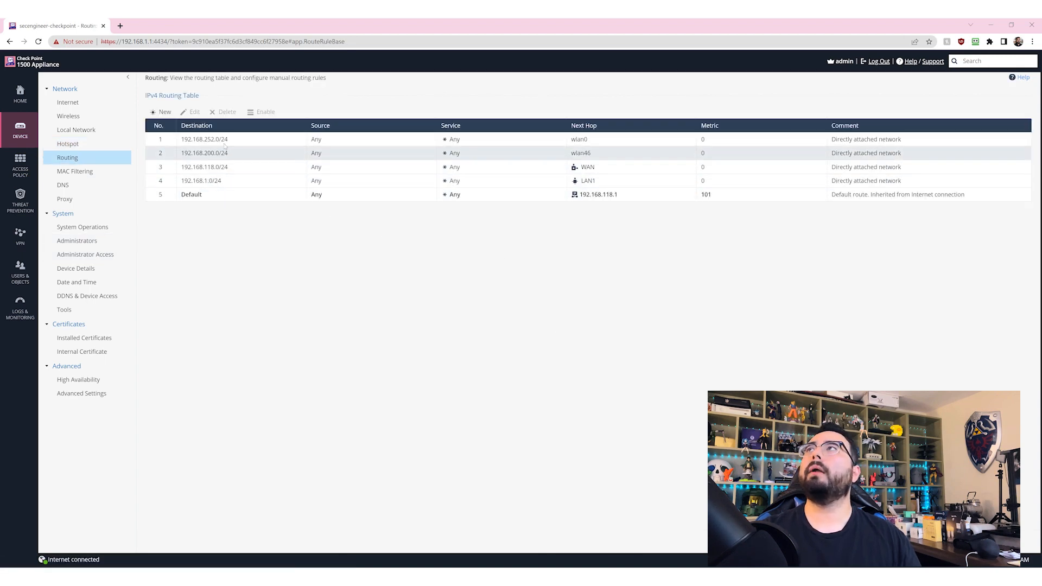
left_click(162, 112)
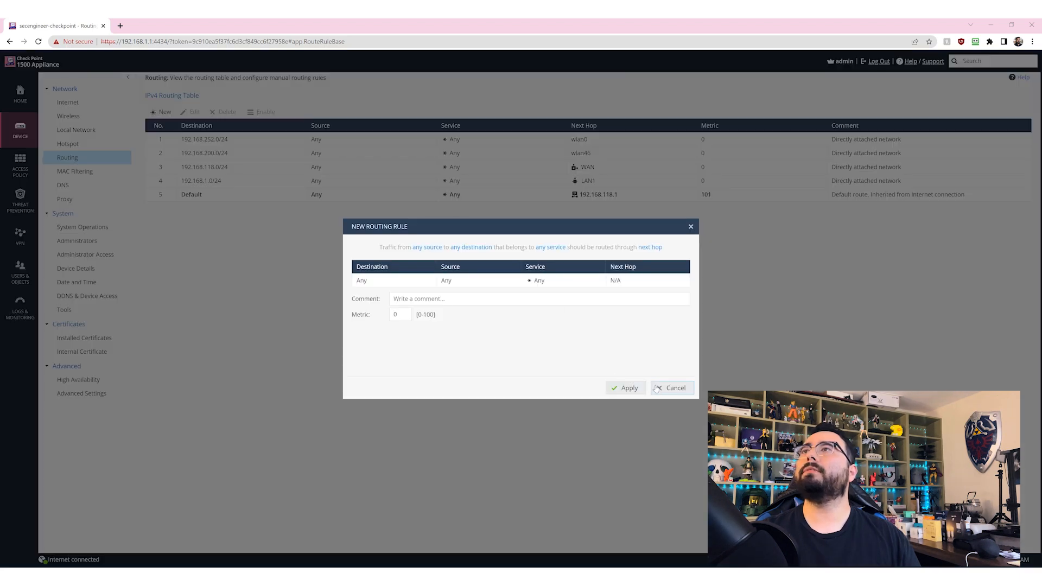
left_click(562, 281)
left_click(624, 281)
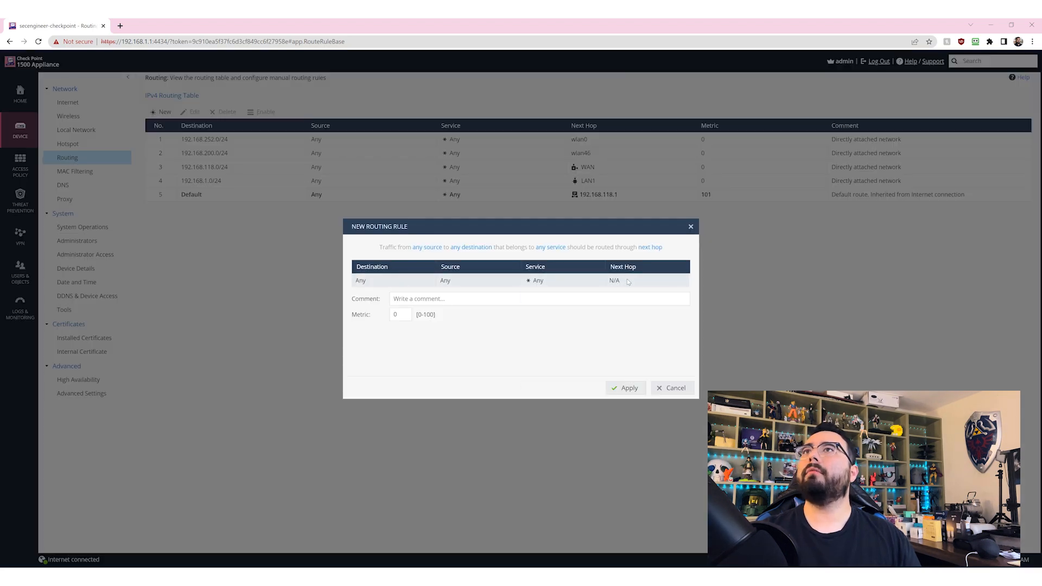
left_click(577, 282)
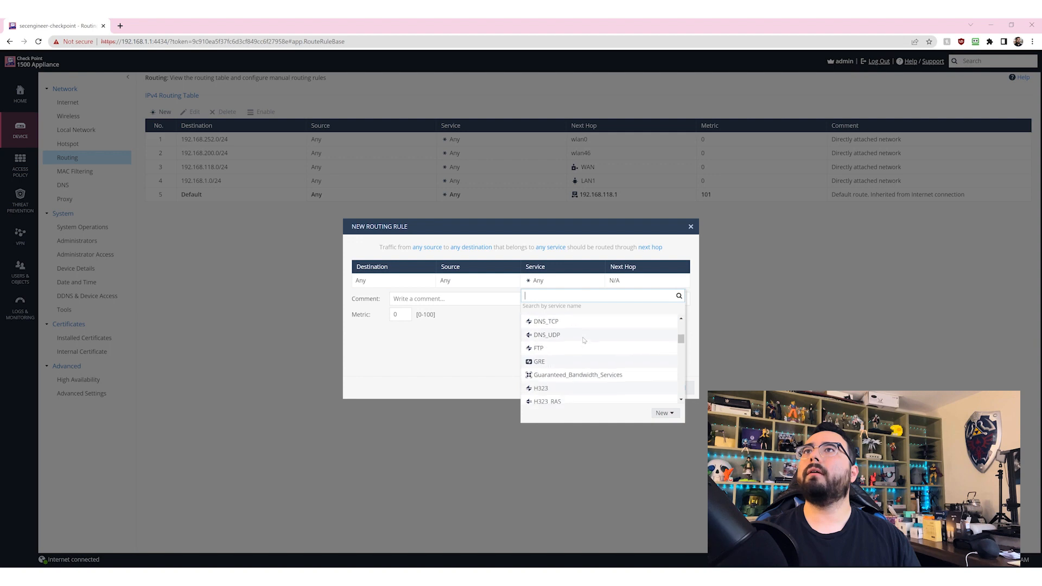
left_click(380, 280)
left_click(494, 363)
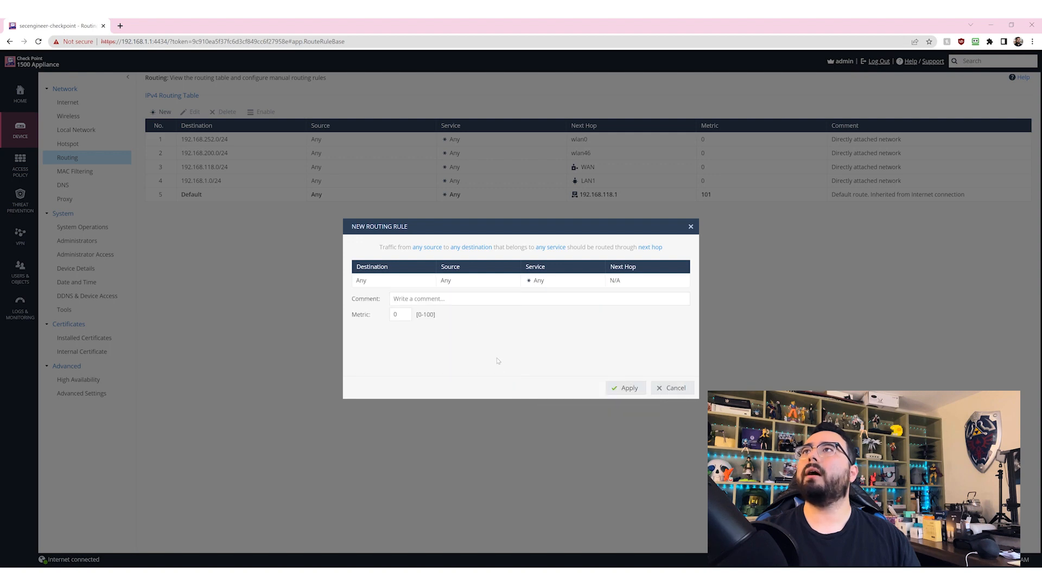
left_click(460, 283)
left_click(63, 185)
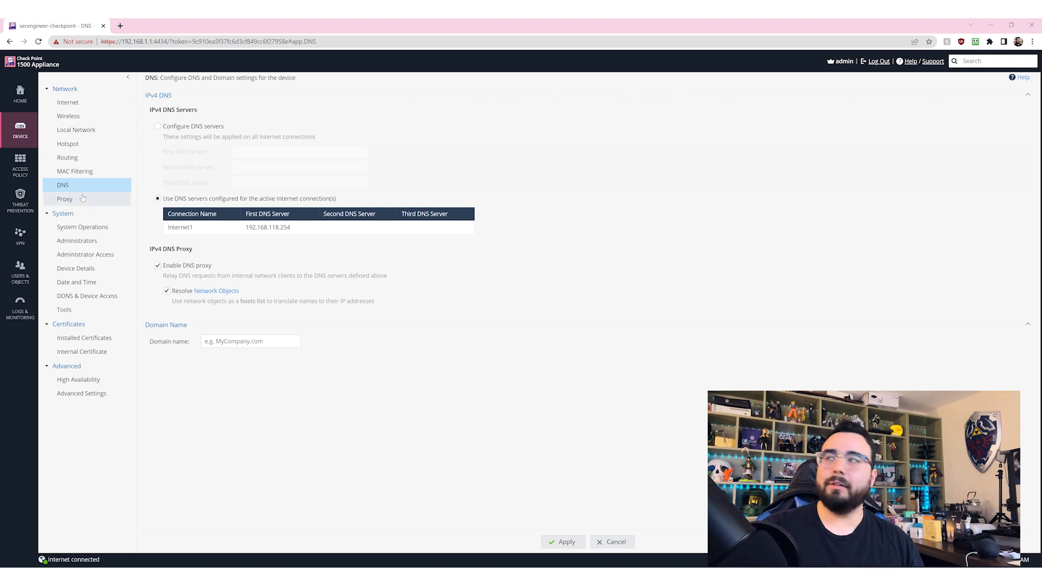
- Try switching the IPv4 DNS setting to manually configured servers, and leave it without saving
left_click(186, 128)
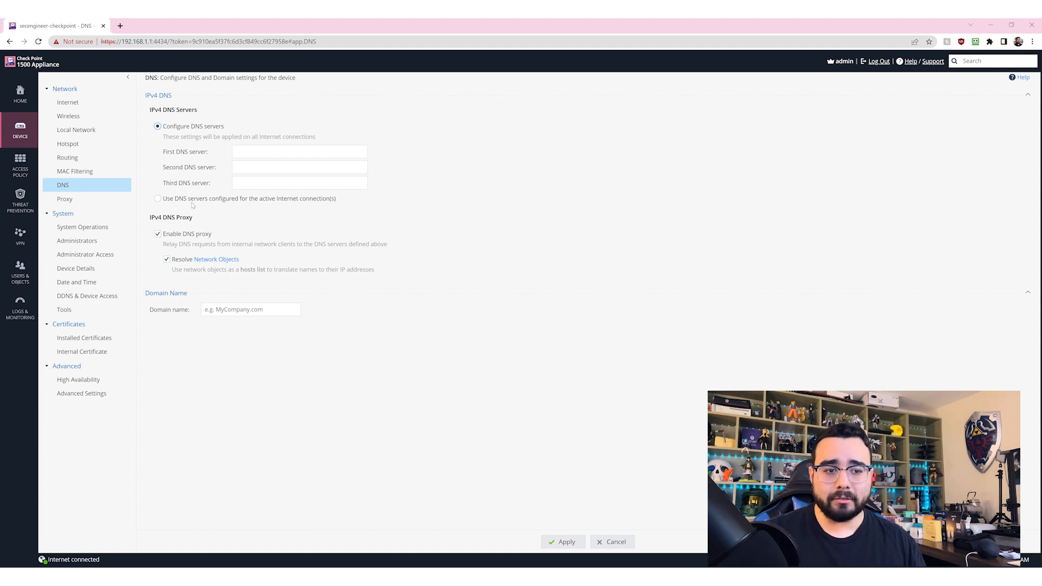
left_click(68, 202)
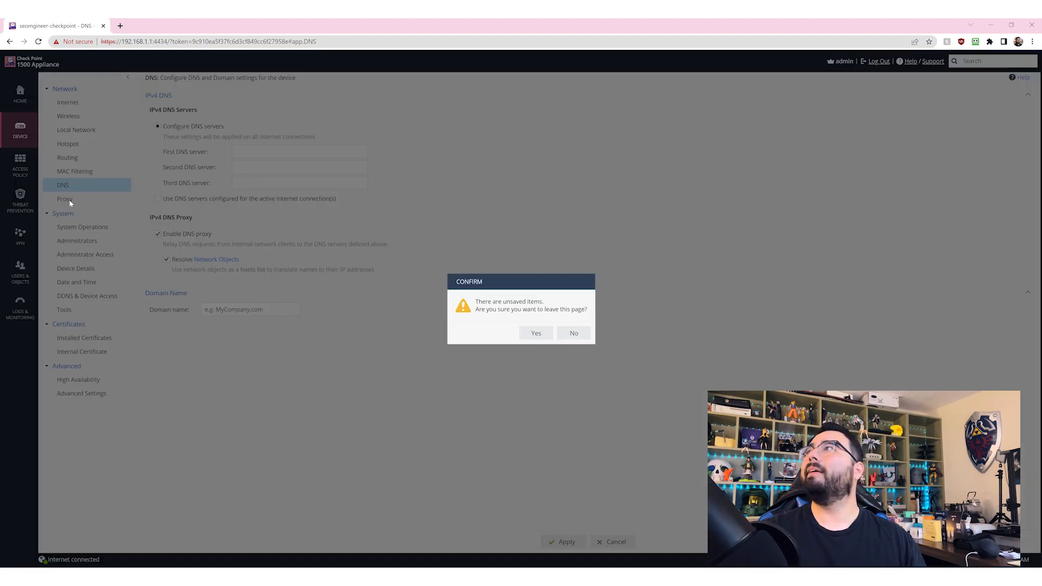
left_click(574, 333)
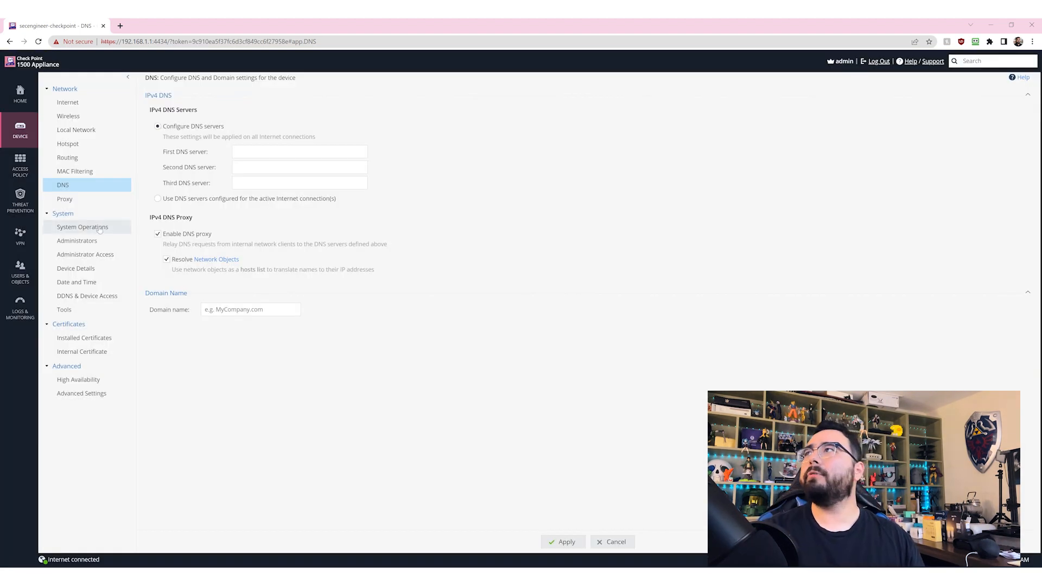
left_click(93, 228)
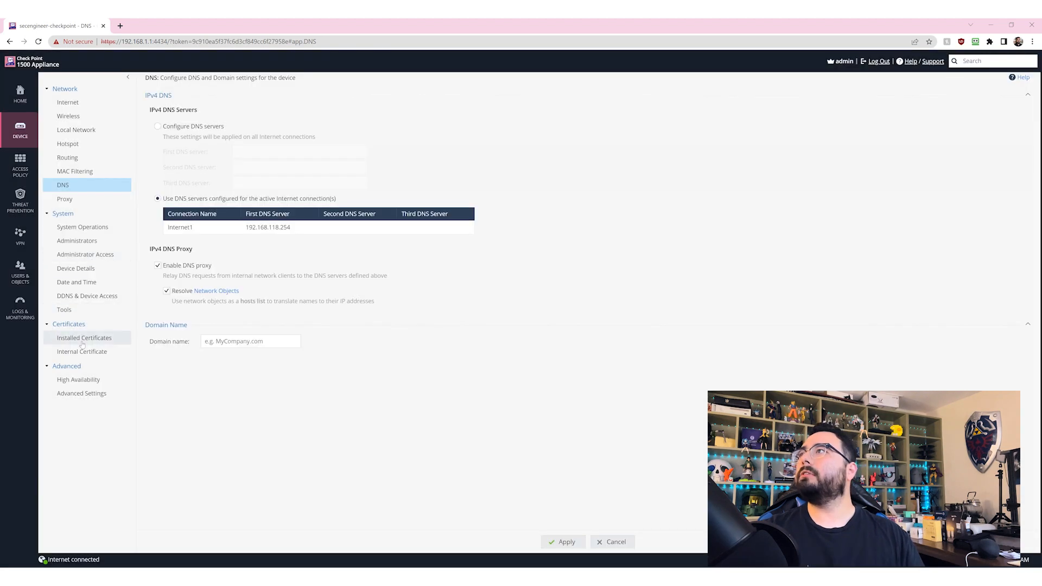
- Open the firewall access policy control, preview the Strict policy, and set the level back to Standard
left_click(26, 171)
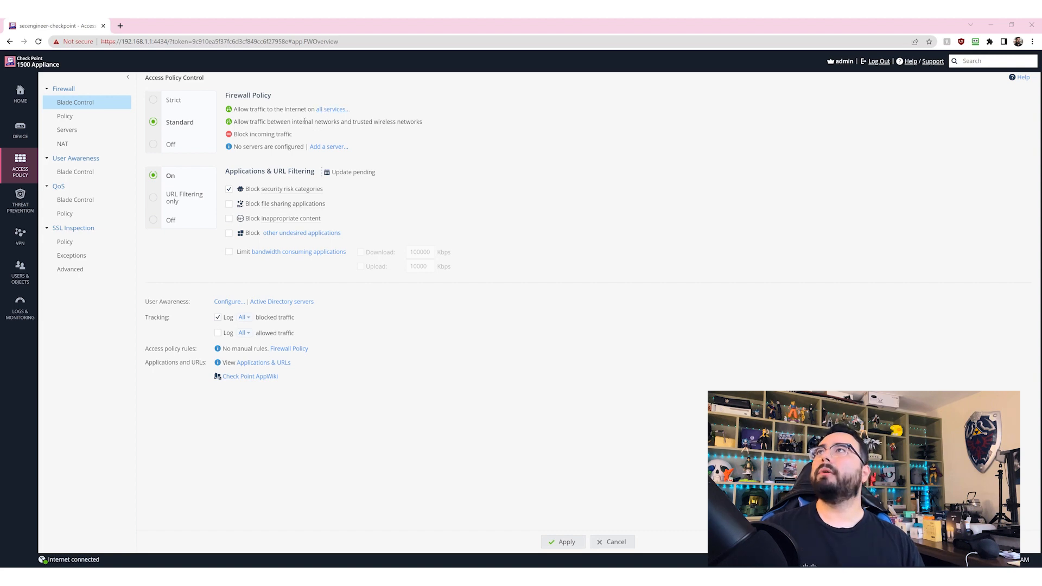
left_click(184, 106)
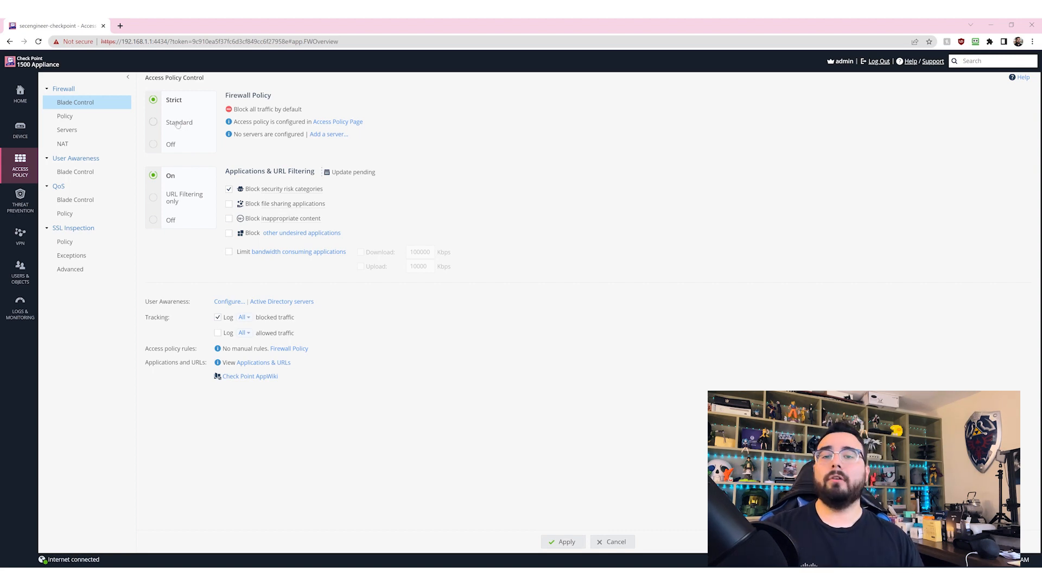
left_click(178, 123)
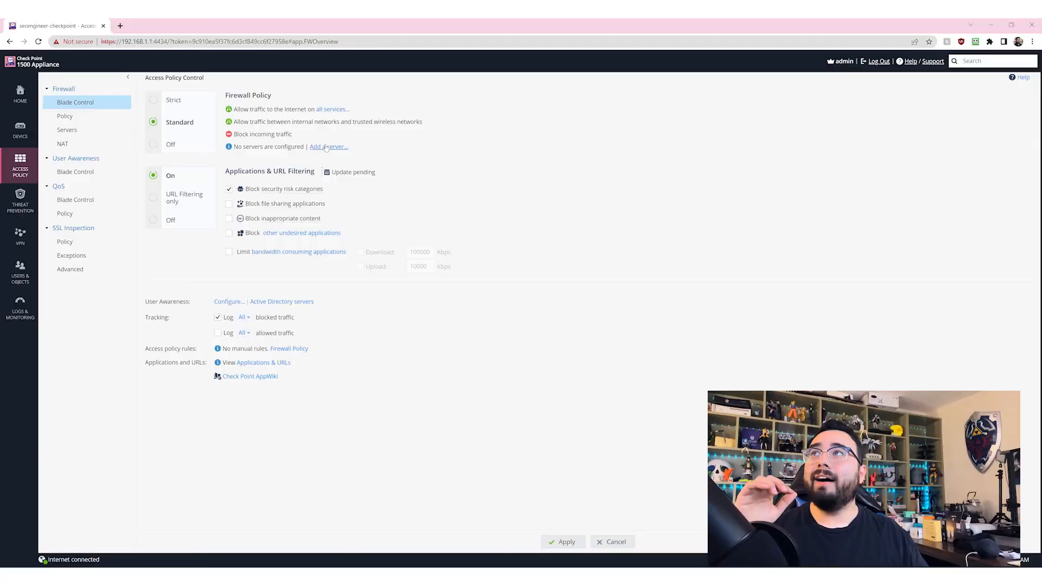
- Look up the Minecraft default port and start a new server of type Other Server using TCP and UDP port 25565
left_click(340, 147)
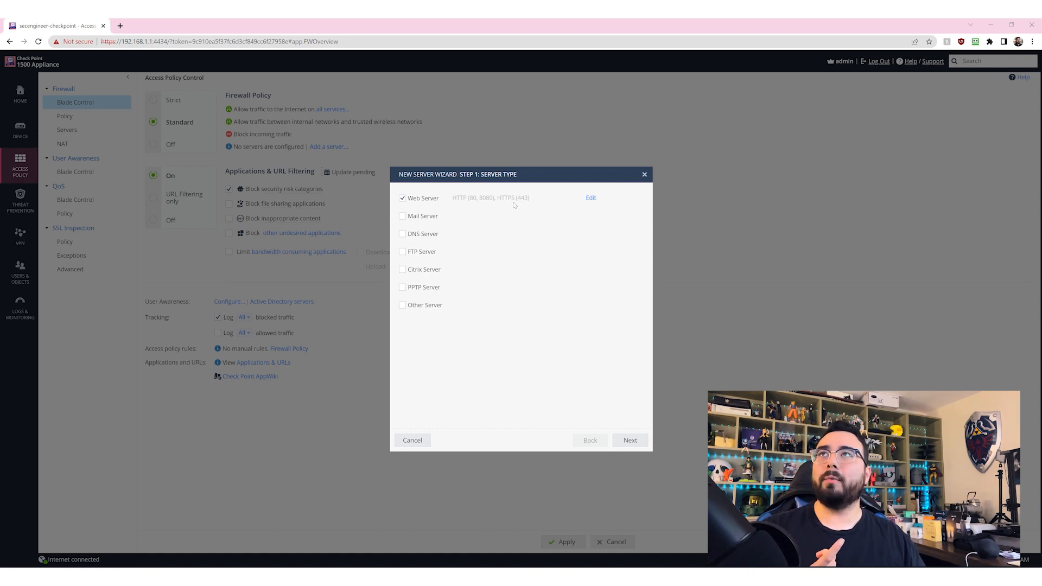
left_click(418, 305)
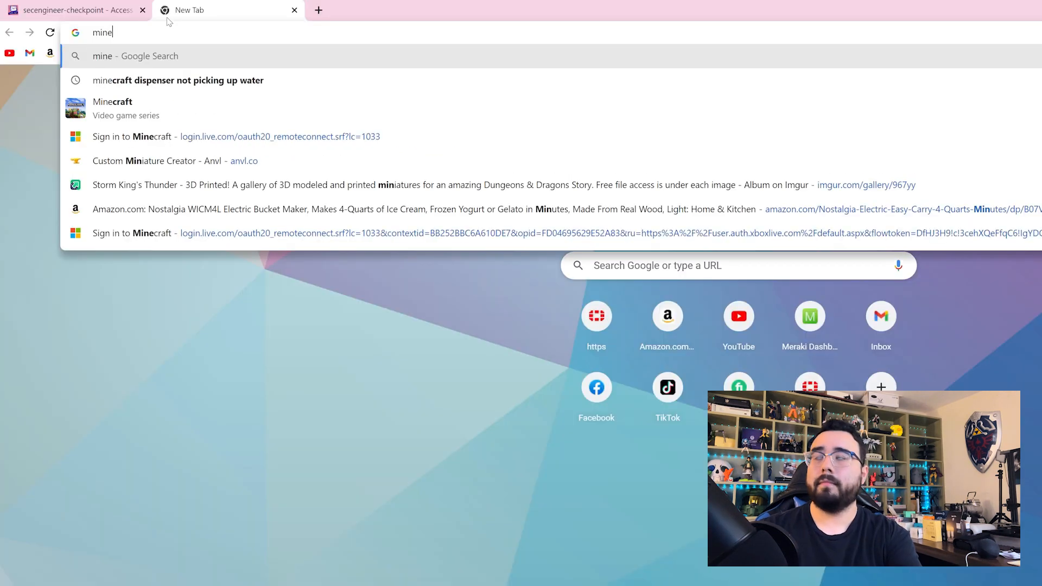
type("craft d3efault")
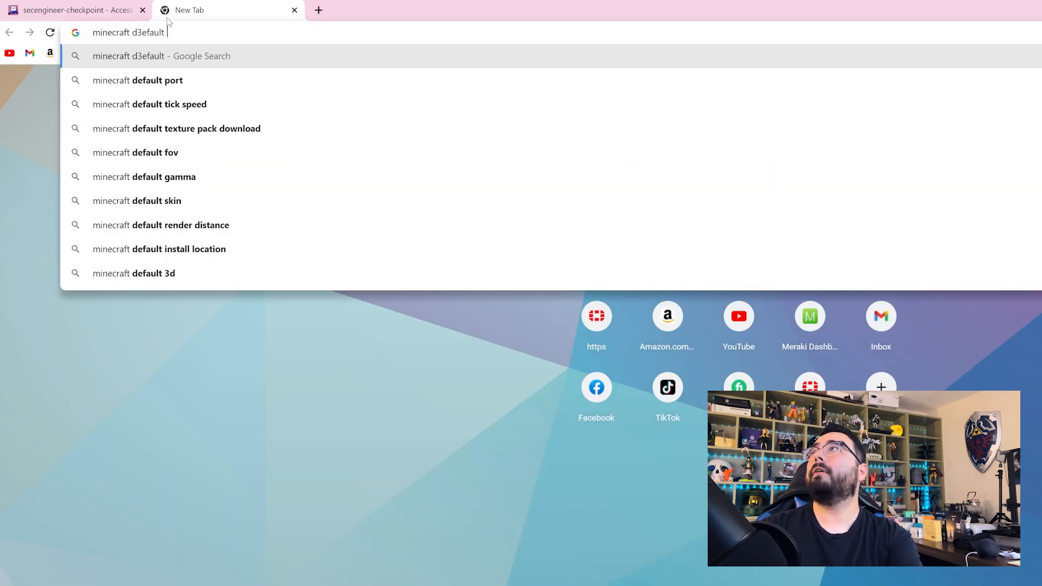
key("Down")
key("Return")
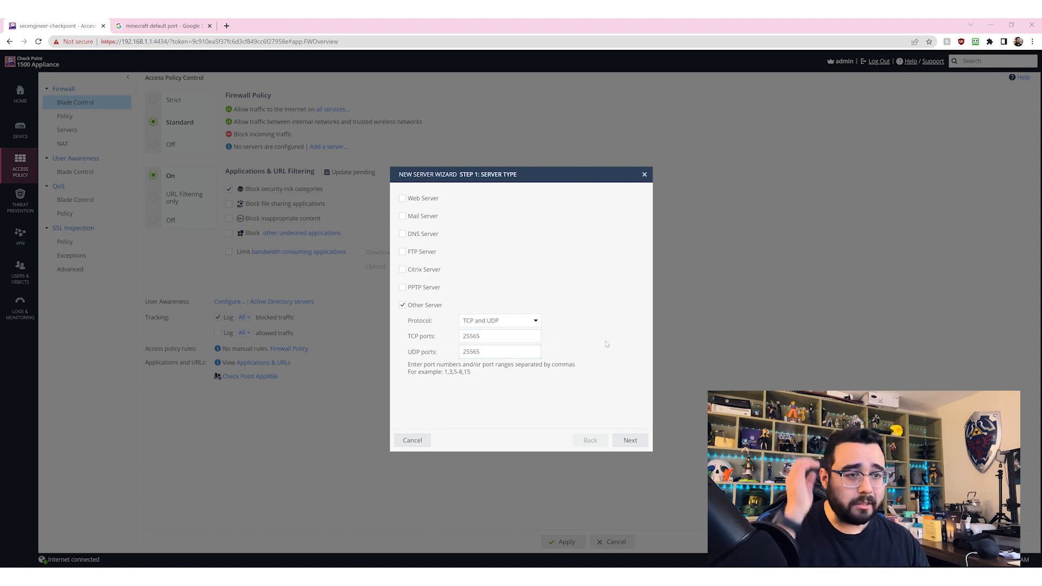
left_click(521, 321)
left_click(550, 323)
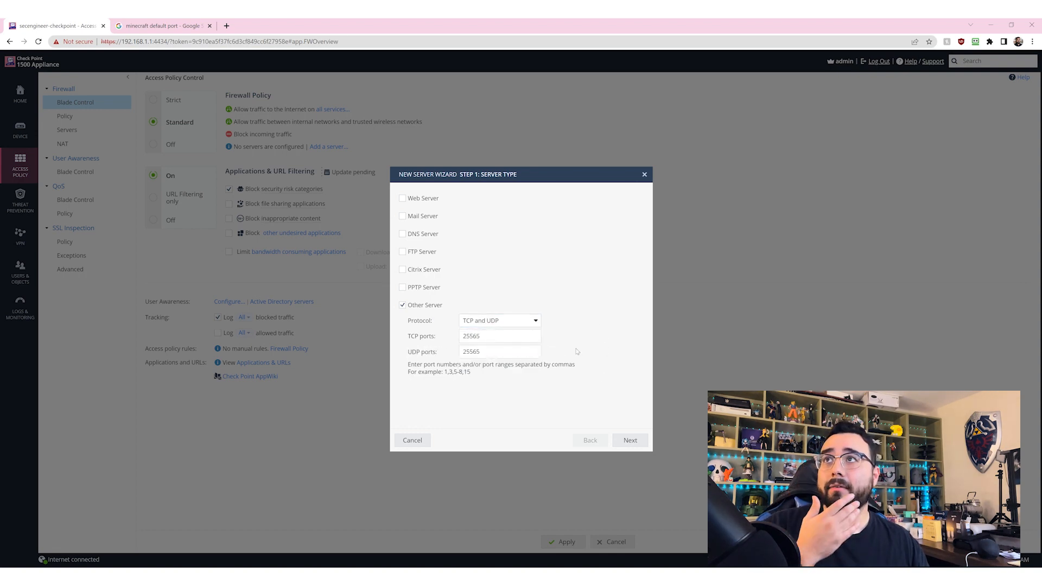
left_click(630, 440)
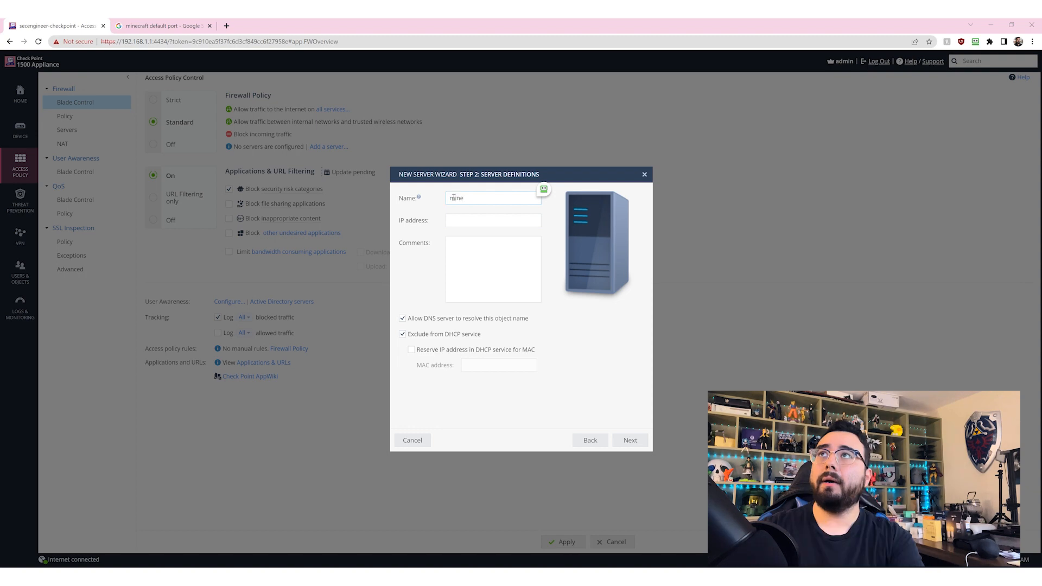
- Define the server with the name minecraps and IP address 192.168.1.100, leaving the DHCP reservation by MAC address off
type("minecraps")
type("192.168.11")
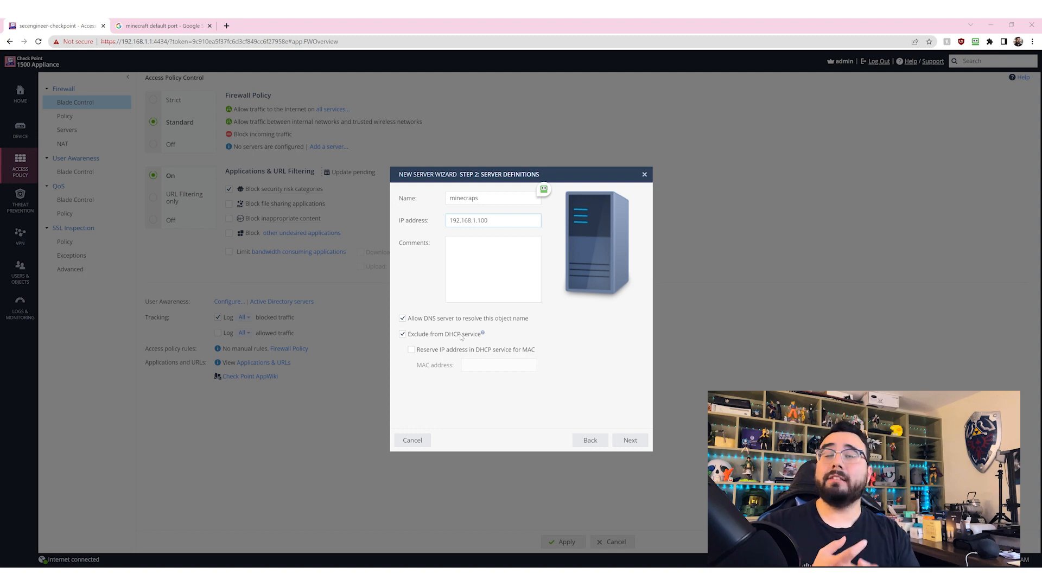
left_click(492, 352)
left_click(492, 352)
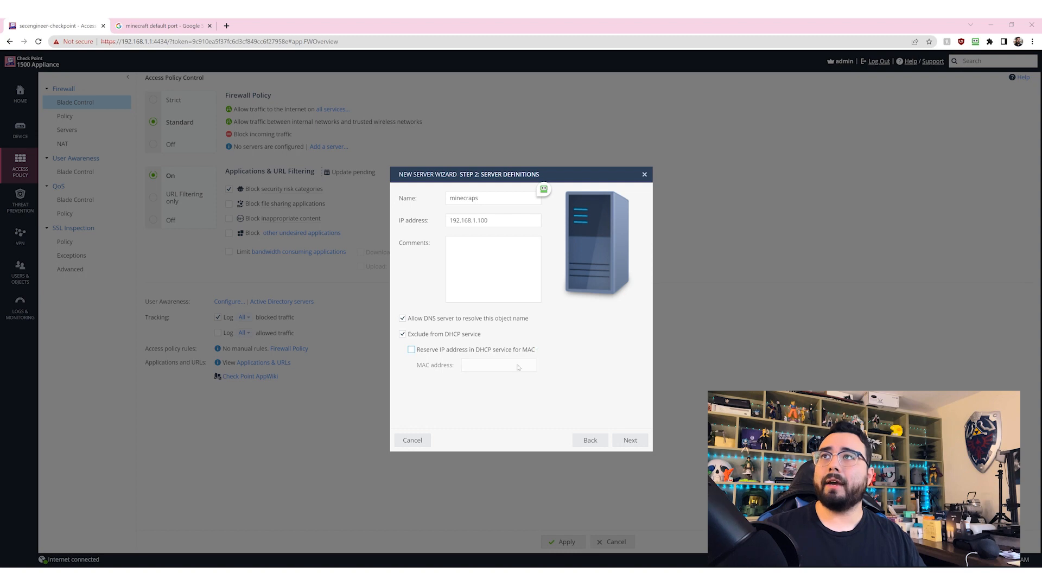
left_click(630, 440)
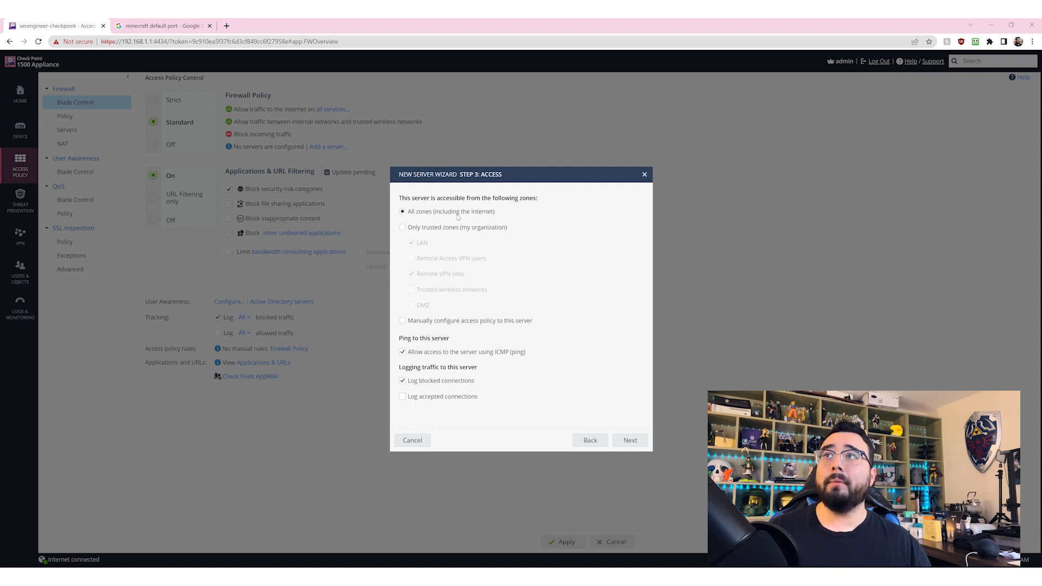
- Make the server accessible from all zones including the Internet, and finish it with Hide Behind Gateway (Port Forwarding) NAT
left_click(487, 323)
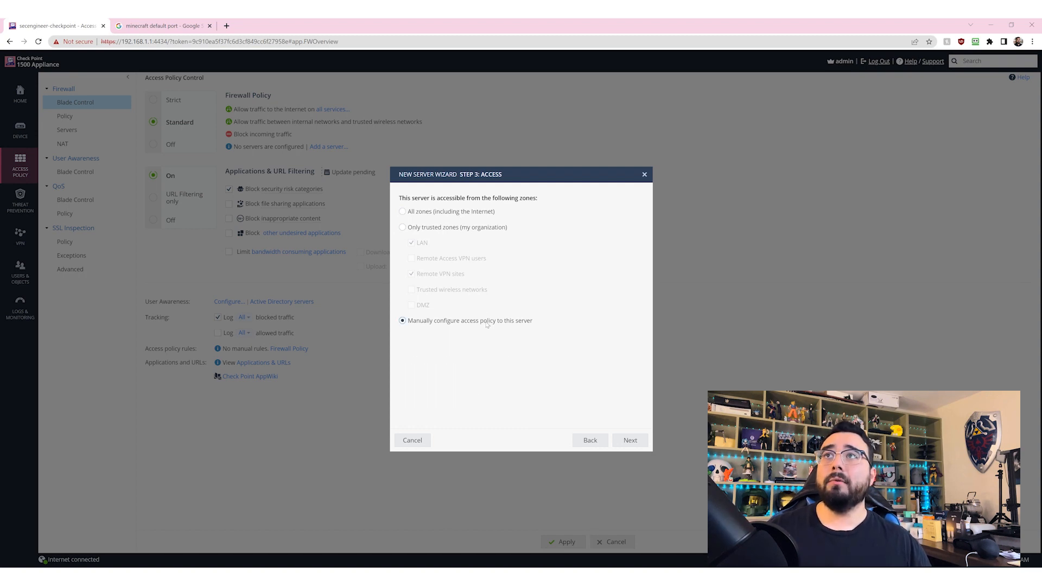
left_click(450, 217)
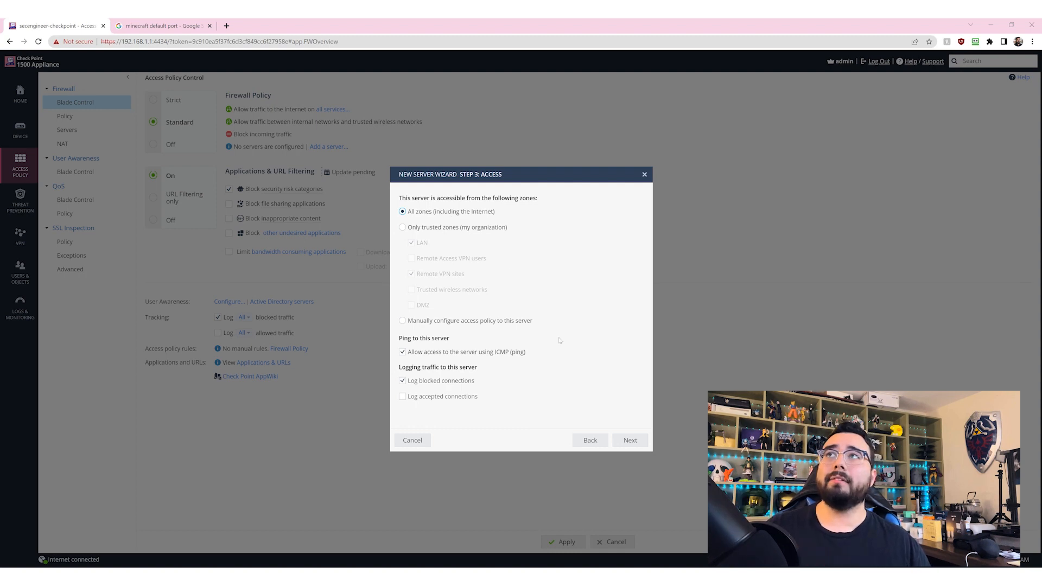
left_click(447, 229)
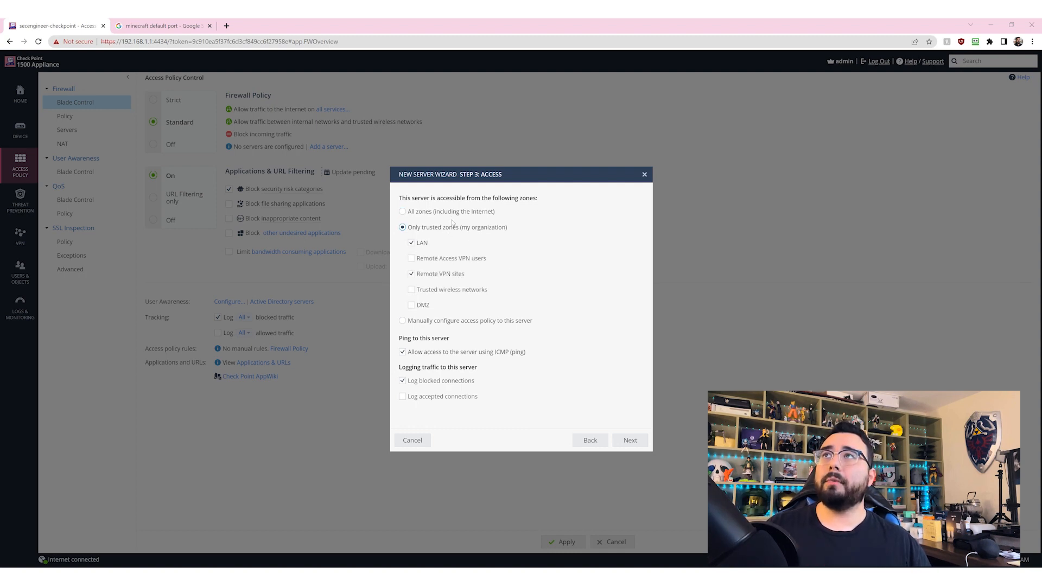
left_click(454, 217)
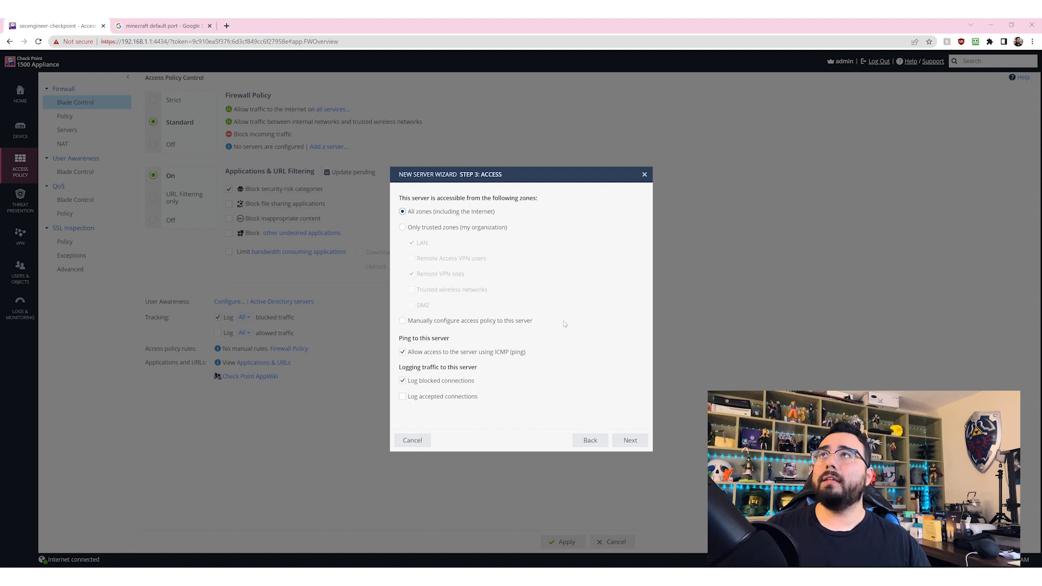
left_click(642, 442)
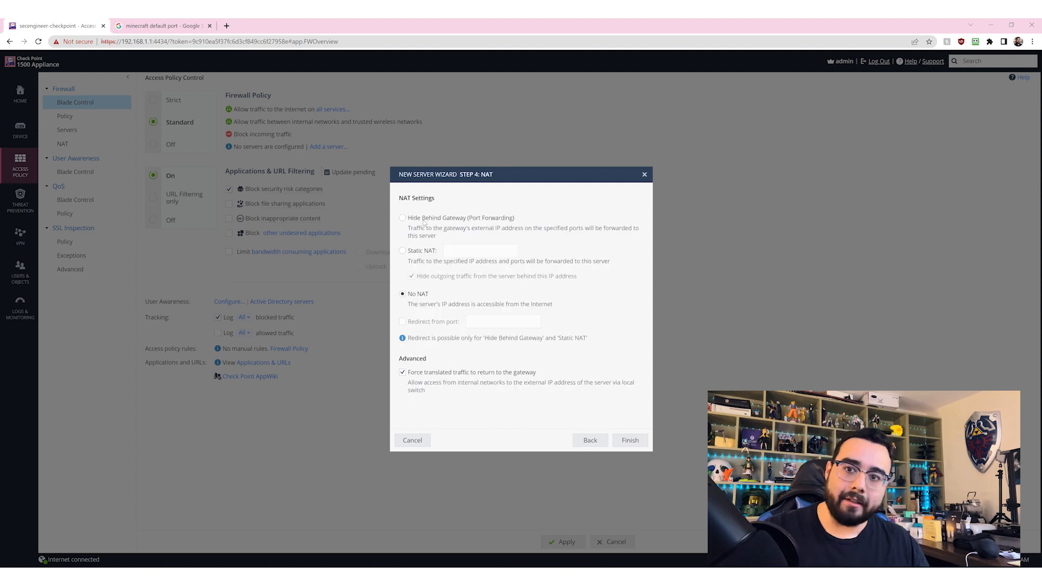
left_click(416, 220)
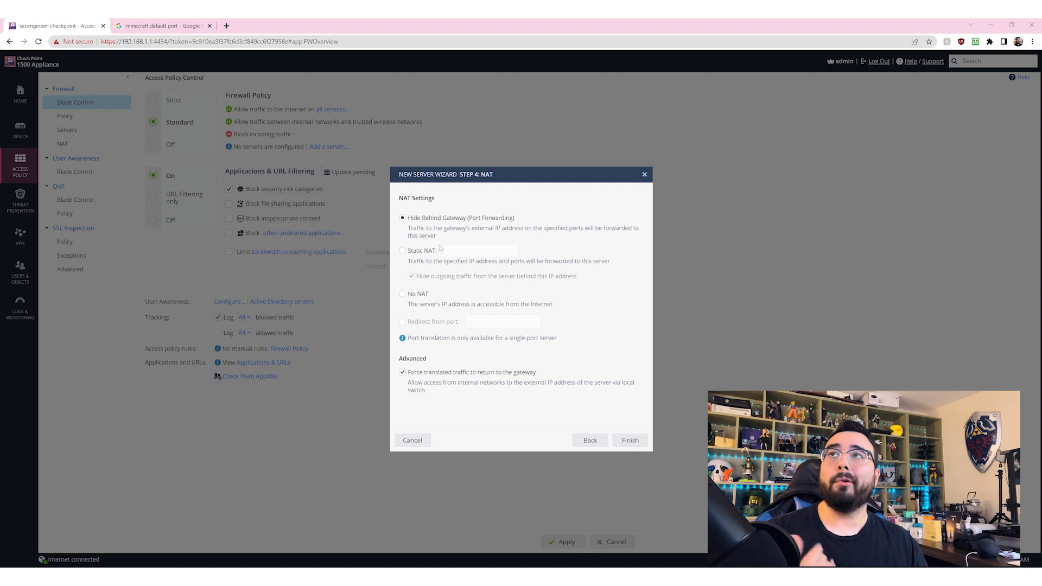
left_click(630, 440)
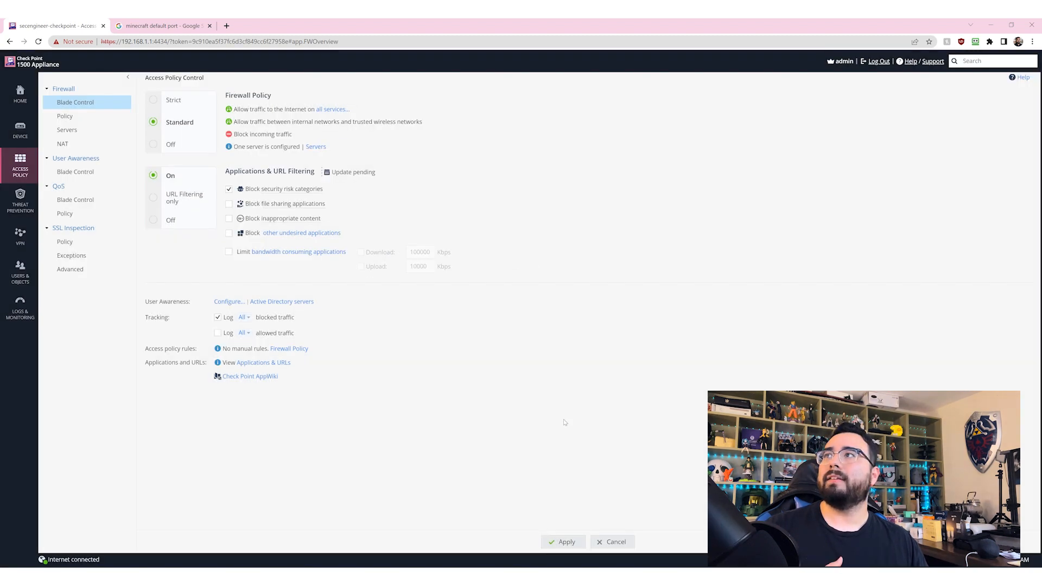
- Review the system overview and the Threat Prevention blade control page
left_click(20, 94)
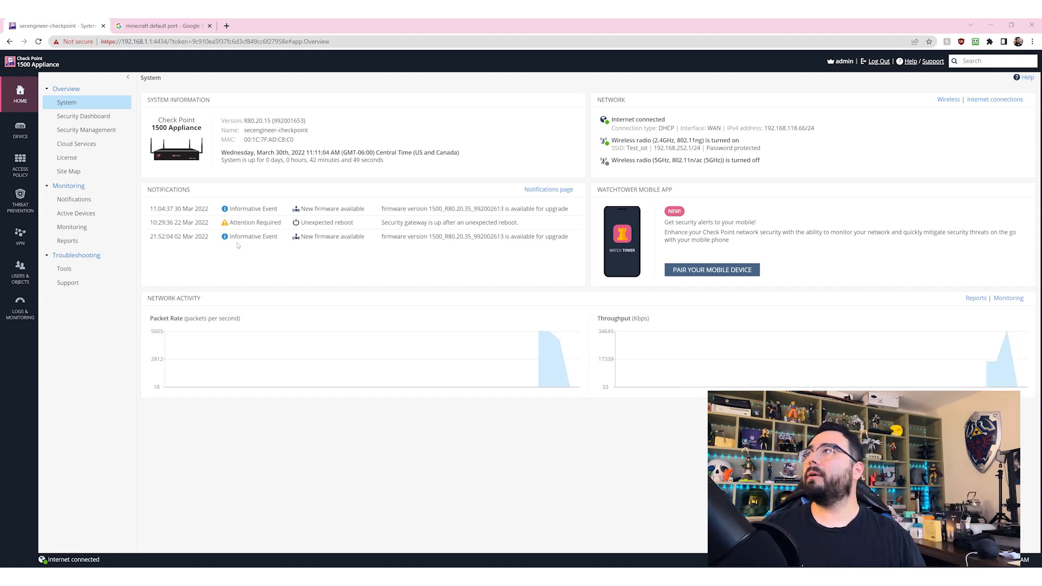
left_click(91, 107)
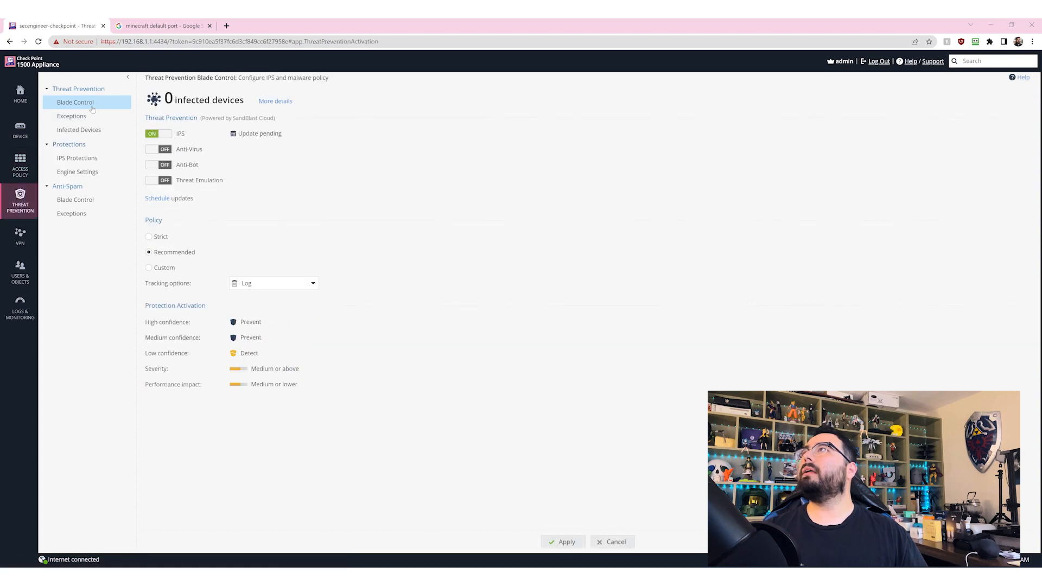
- Try enabling logging of all allowed traffic in the access policy's tracking settings
left_click(20, 166)
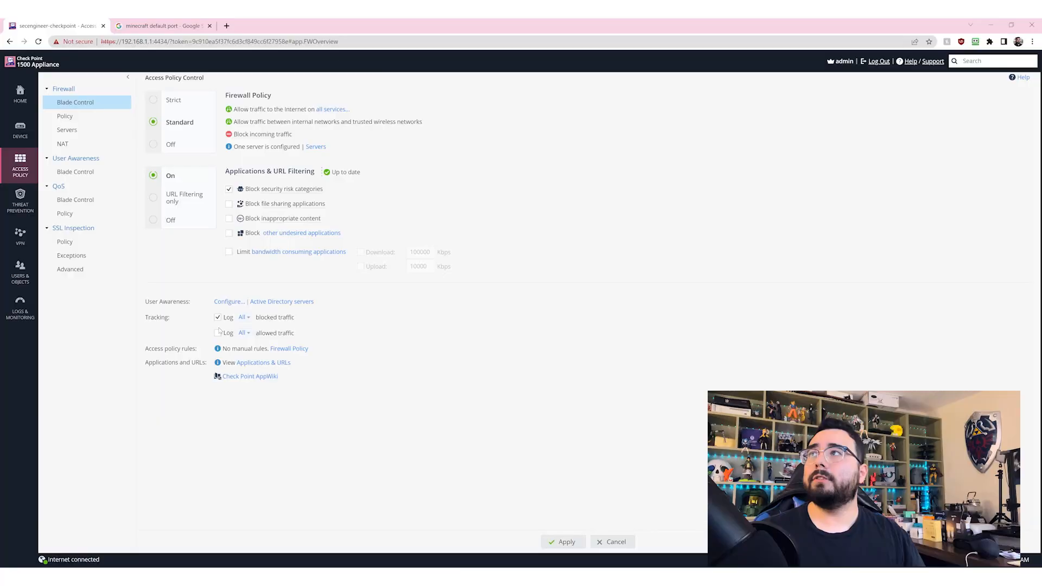
left_click(218, 332)
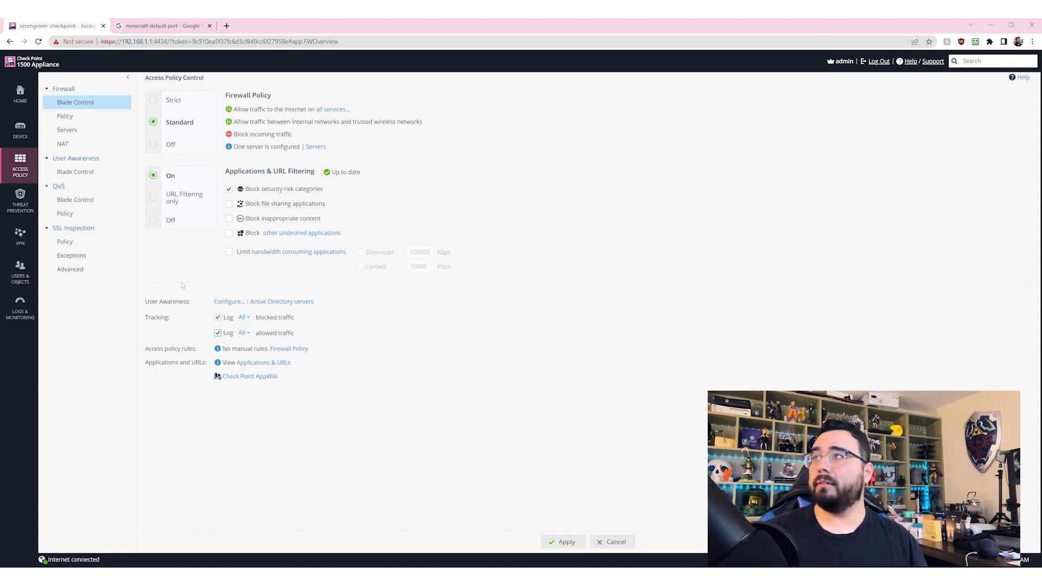
left_click(24, 172)
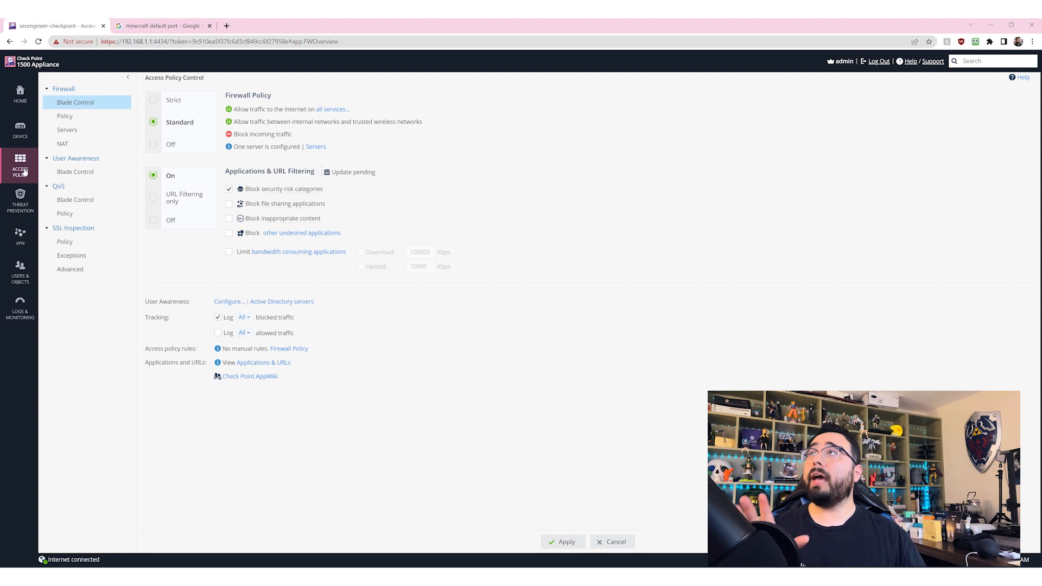
- Examine the IPS protections list and the threat prevention engine settings, from IPS and Anti-Virus through Anti-Bot and Threat Emulation
left_click(21, 205)
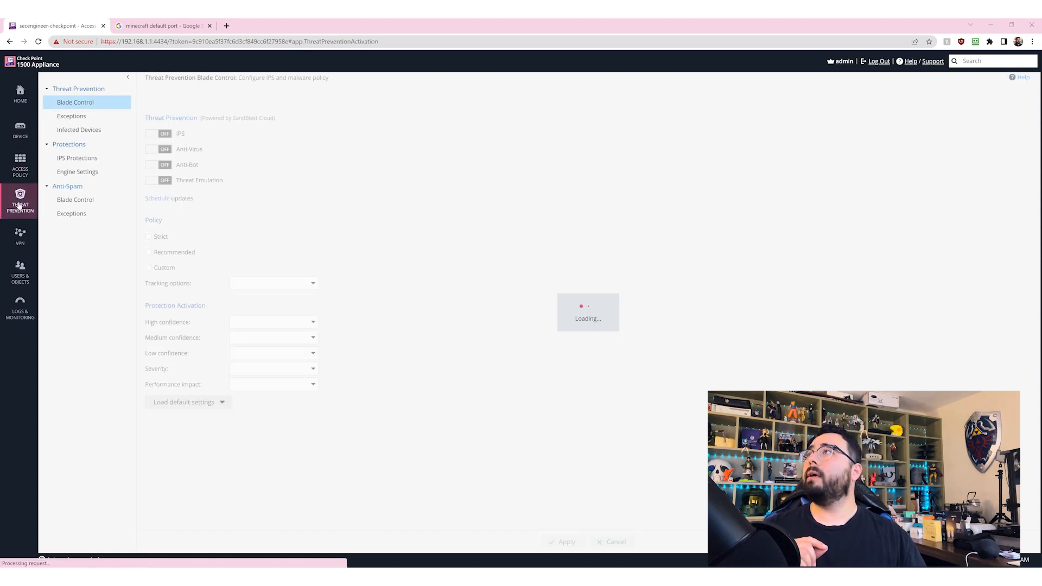
left_click(87, 157)
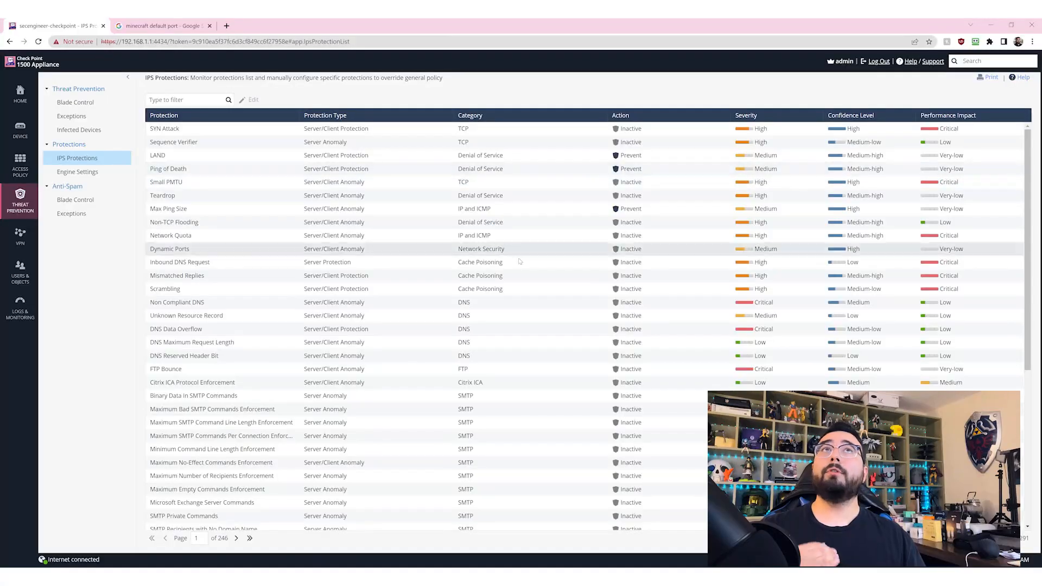
scroll(520, 262, "down", 5)
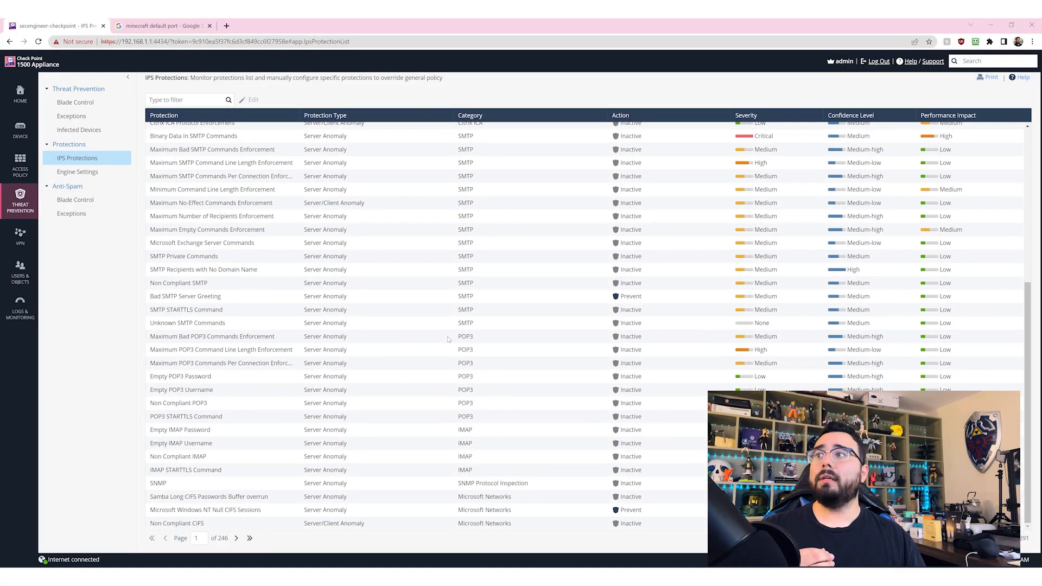
scroll(448, 339, "up", 5)
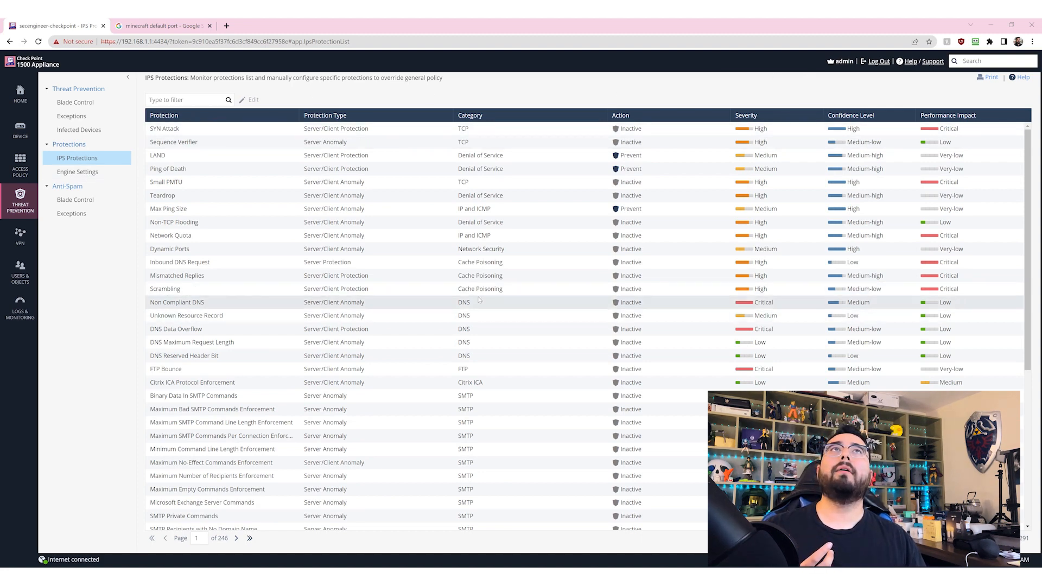
scroll(393, 307, "down", 3)
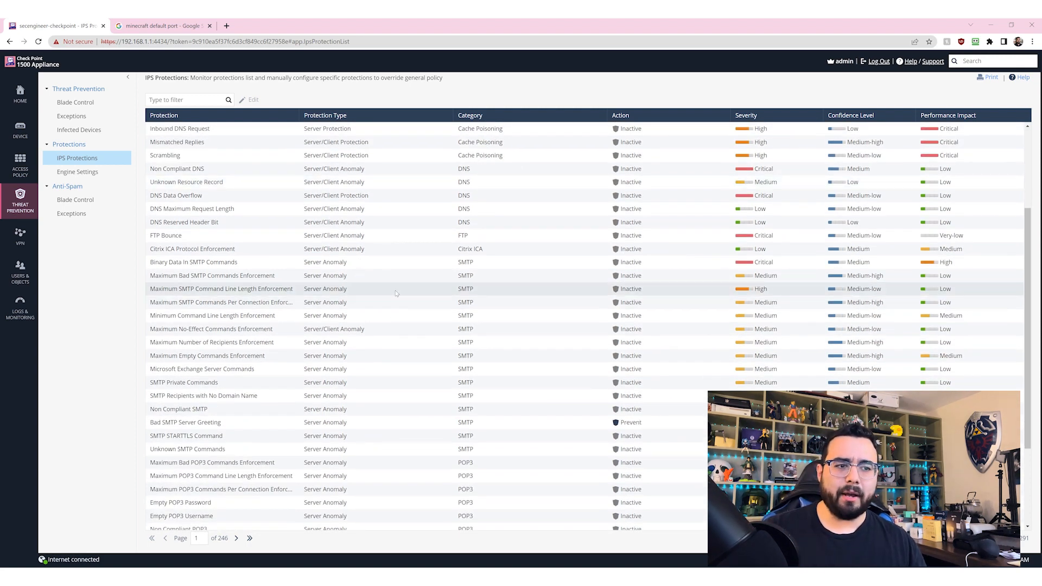
scroll(307, 277, "up", 3)
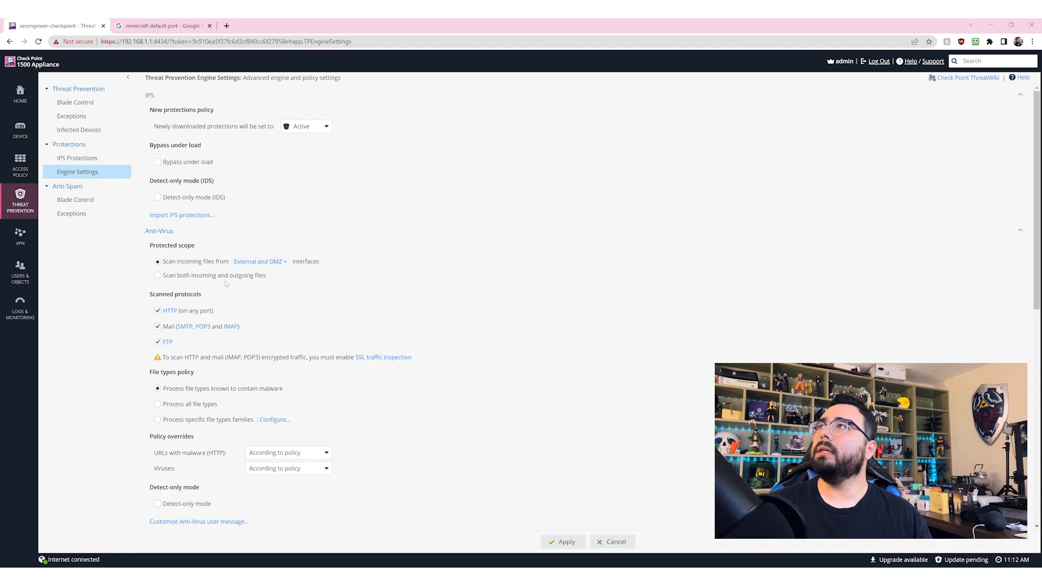
scroll(226, 283, "down", 8)
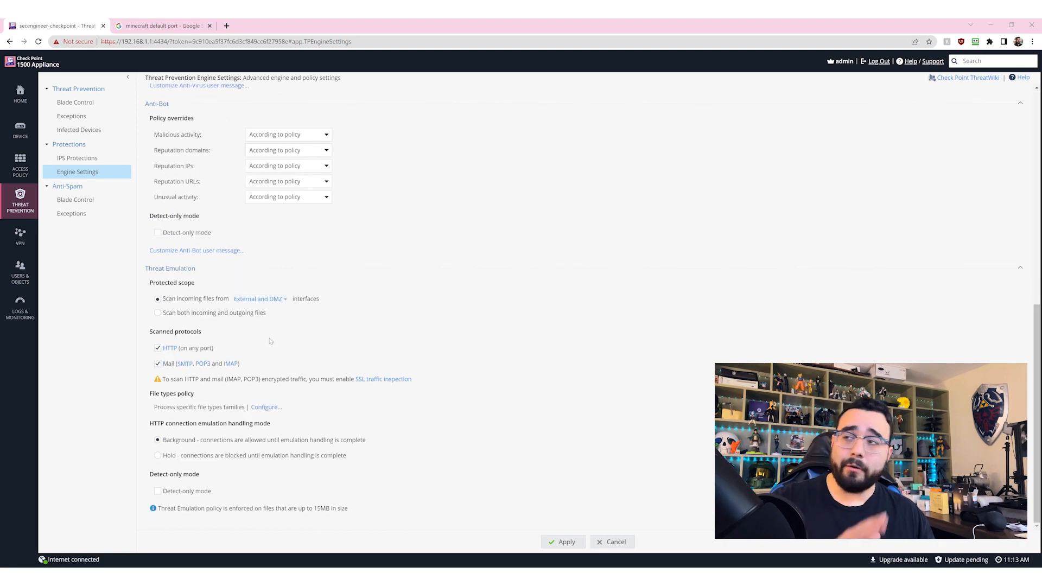
- Review the Threat Emulation scanned protocols and the note on SSL traffic inspection for encrypted HTTP and mail traffic
left_click_drag(223, 349, 311, 356)
left_click(311, 355)
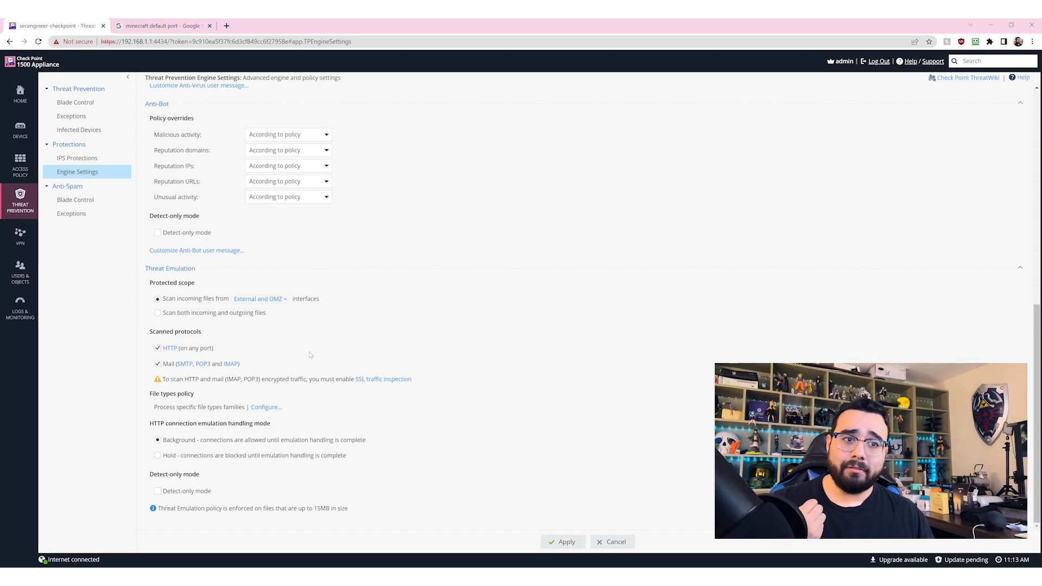
triple_click(232, 380)
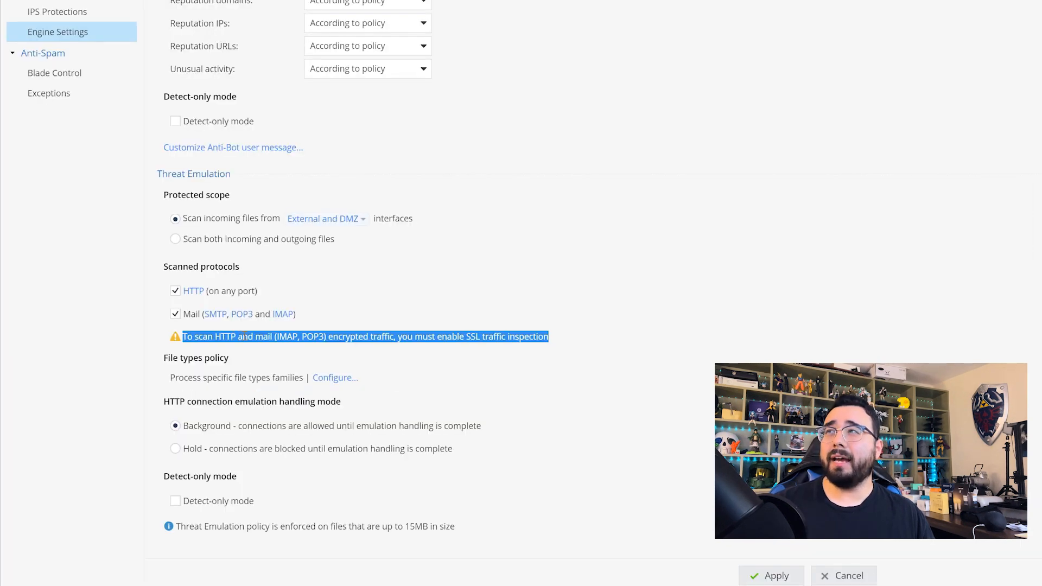
left_click(243, 336)
left_click(524, 338)
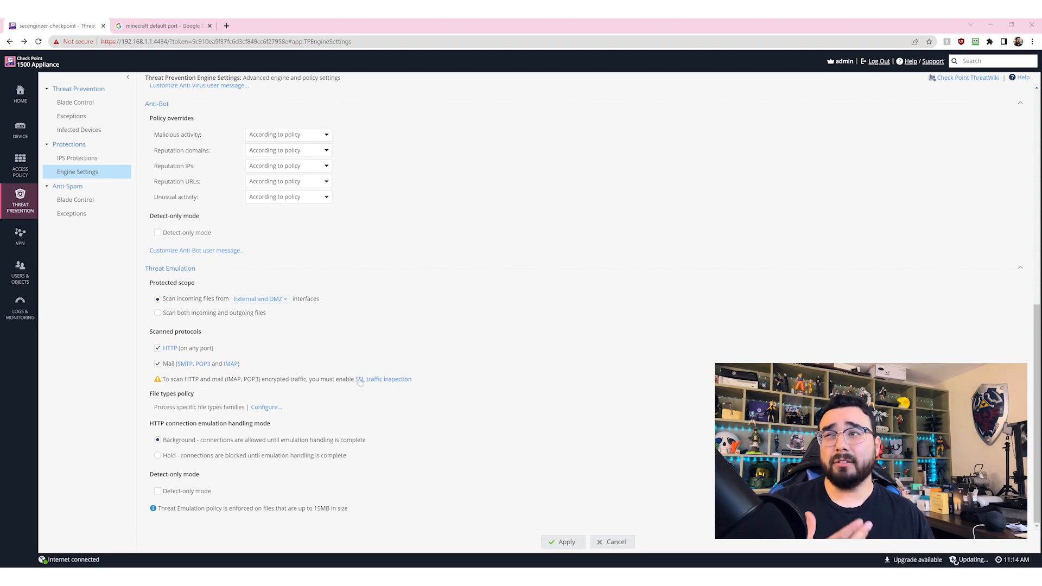
- Open the SSL Inspection policy and try switching it to SSL traffic inspection, then discard the change
left_click(380, 379)
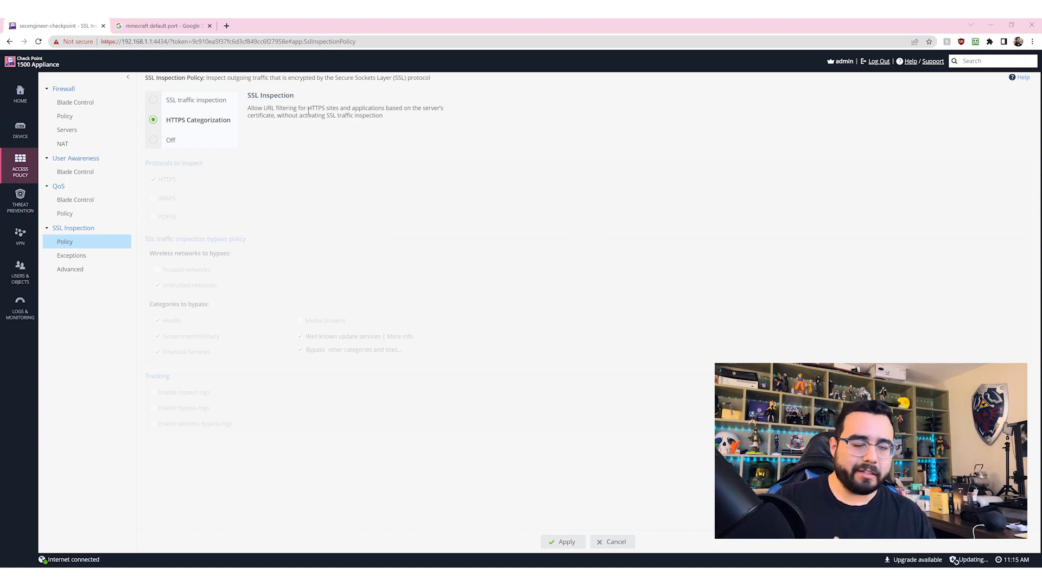
left_click(196, 100)
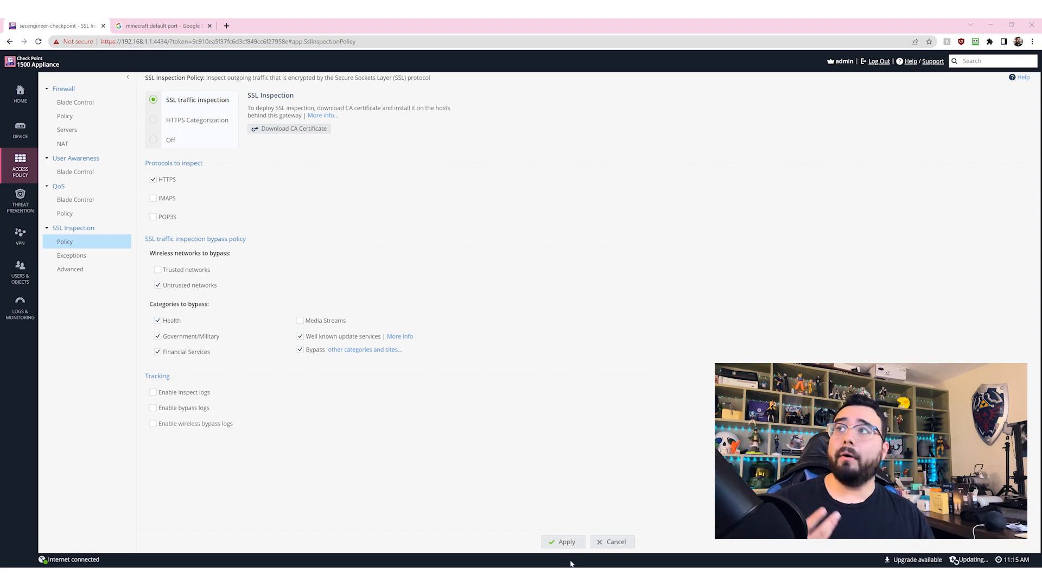
left_click(615, 542)
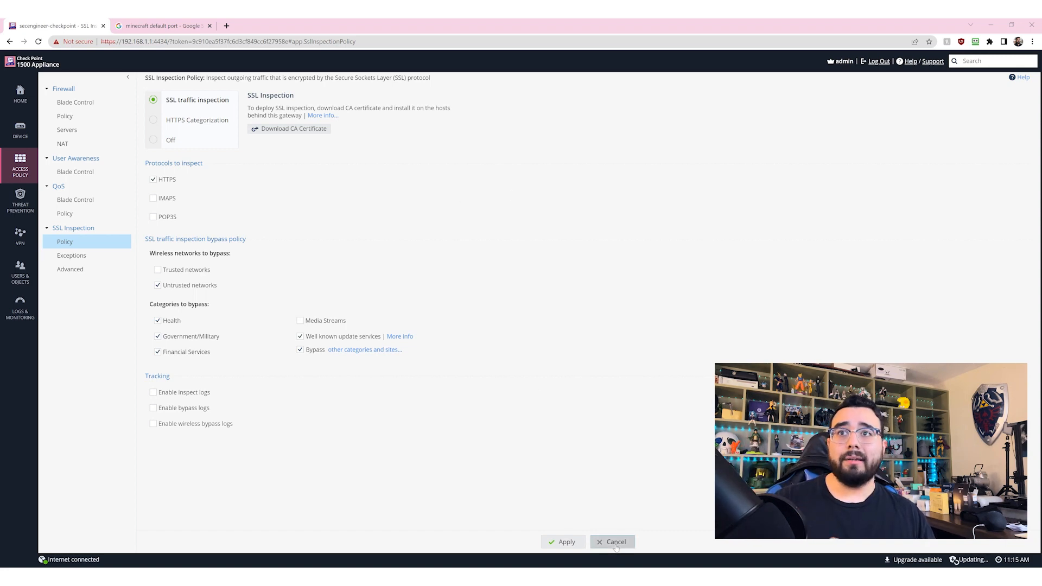
left_click(535, 334)
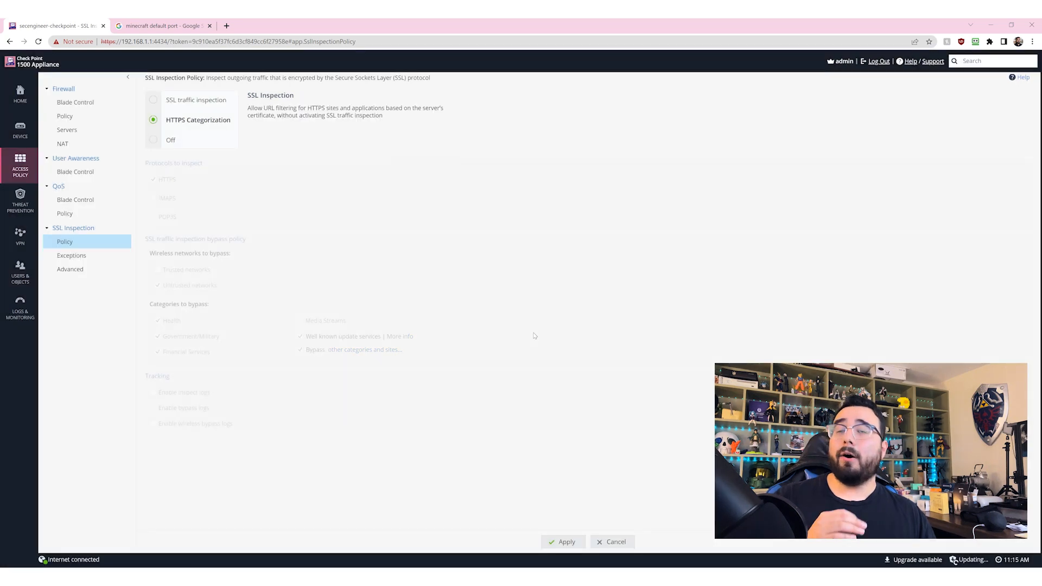